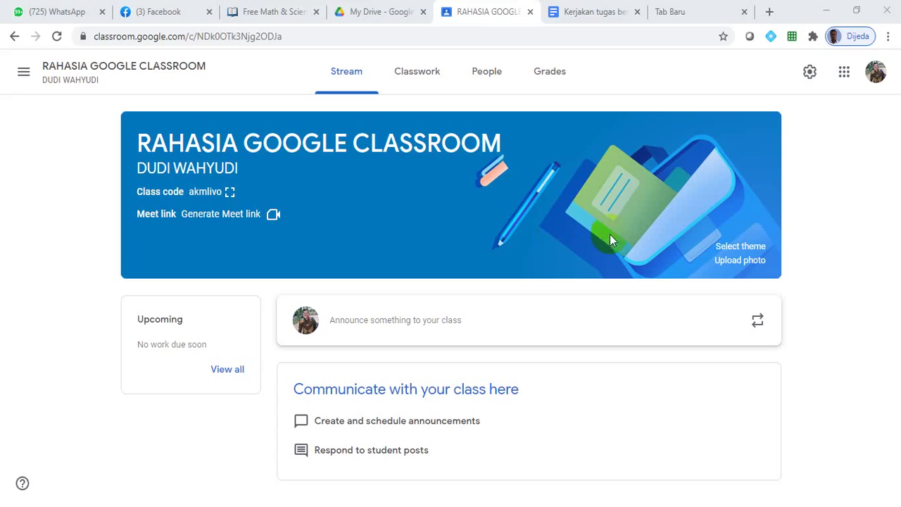
# Step: In class settings, set Manage invite codes to Turn off, then return to the Stream
pyautogui.click(810, 71)
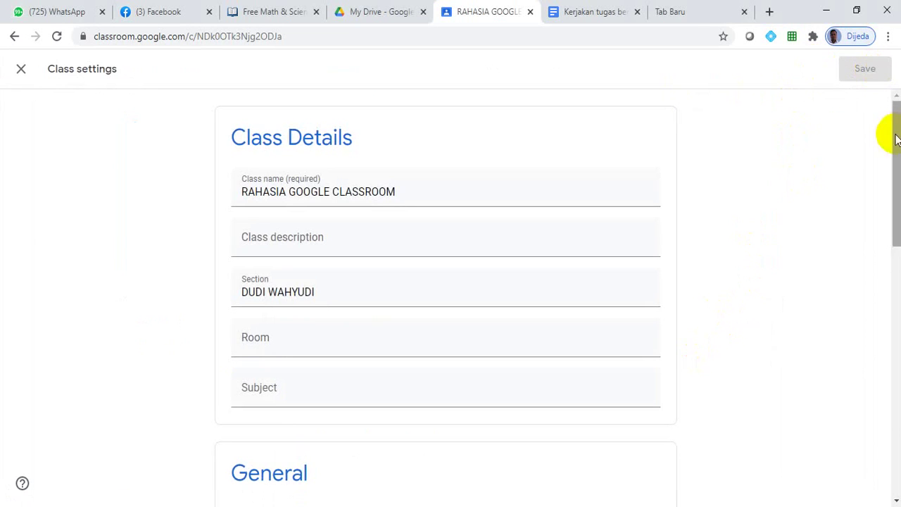
pyautogui.moveTo(893, 201); pyautogui.dragTo(893, 302)
pyautogui.click(648, 248)
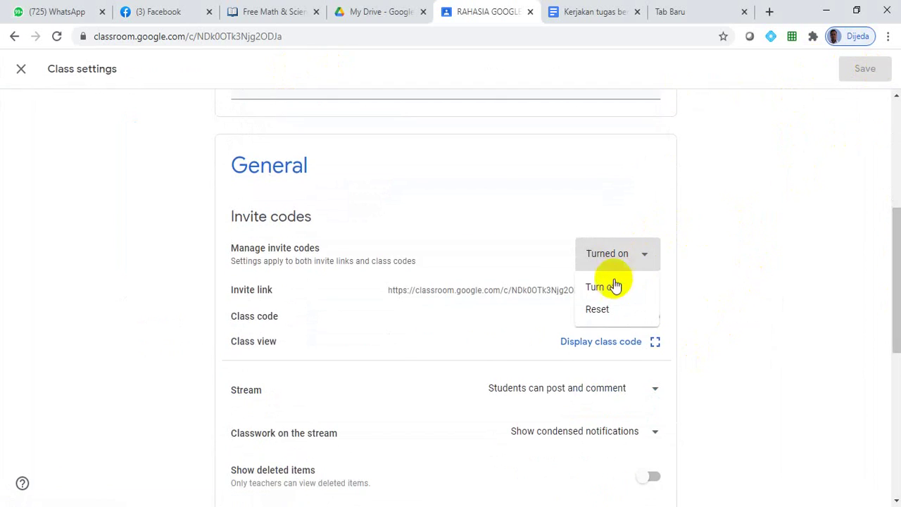
pyautogui.click(609, 288)
pyautogui.click(22, 70)
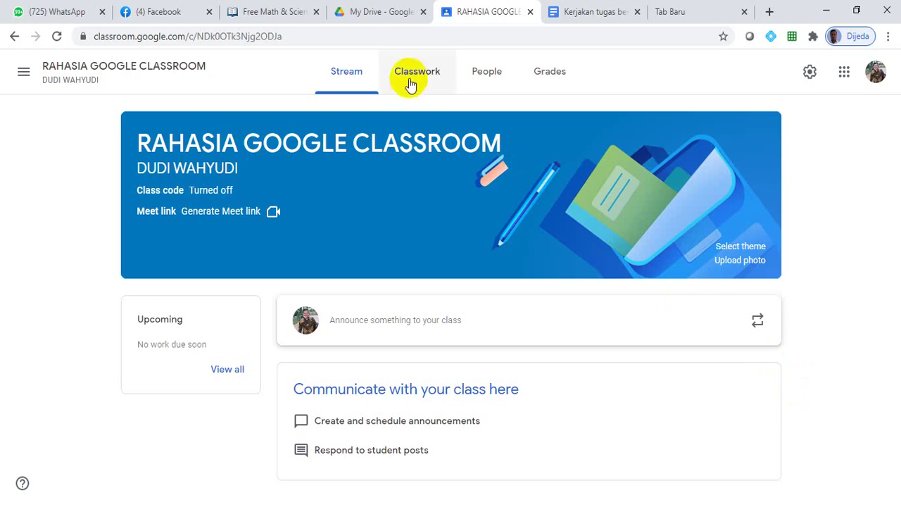
# Step: Go to the Classwork page and display the Create menu of classwork types
pyautogui.click(409, 83)
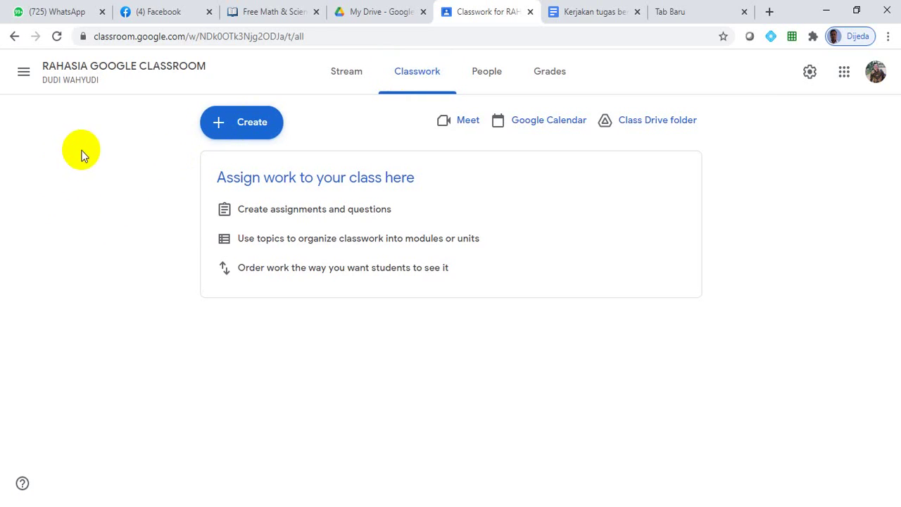
pyautogui.click(254, 134)
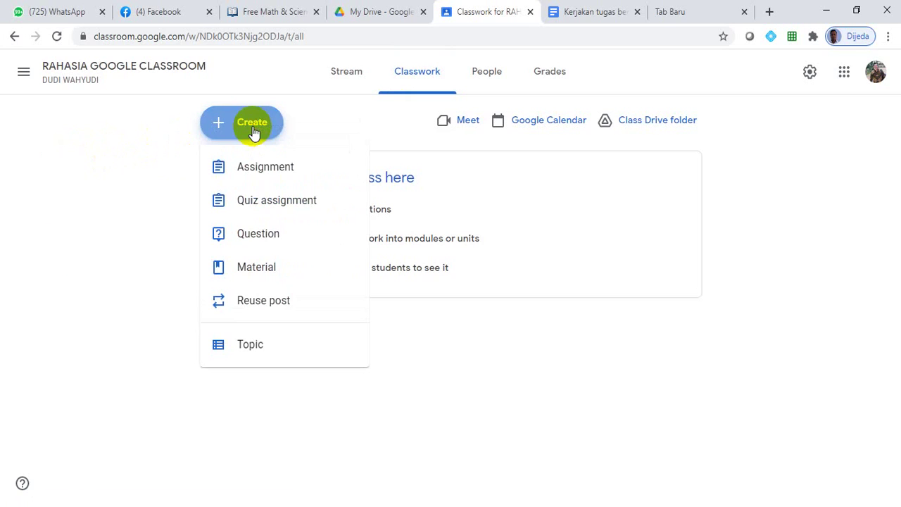
# Step: Create assignment 'TUGAS 1' with instructions 'Kerjakan tugas berikut sesuai instruksinya', fixing the typos
pyautogui.click(261, 174)
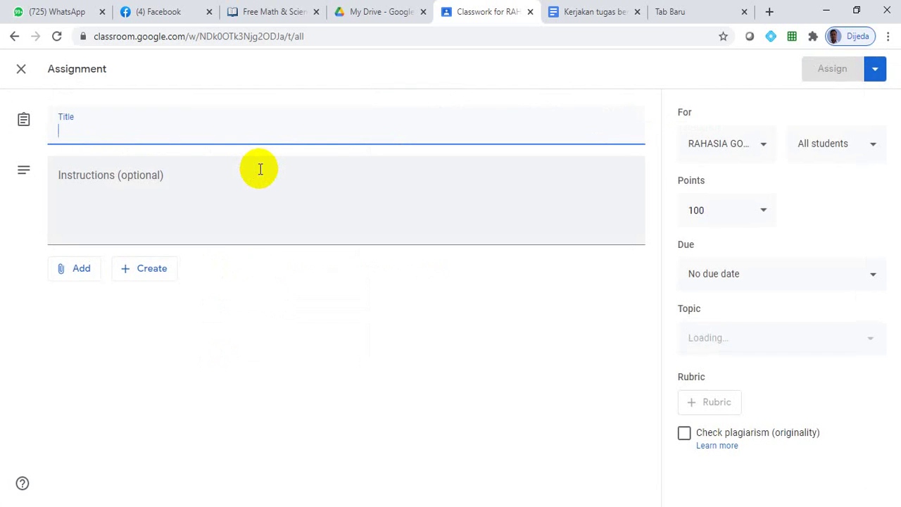
pyautogui.write('TUGAS 1')
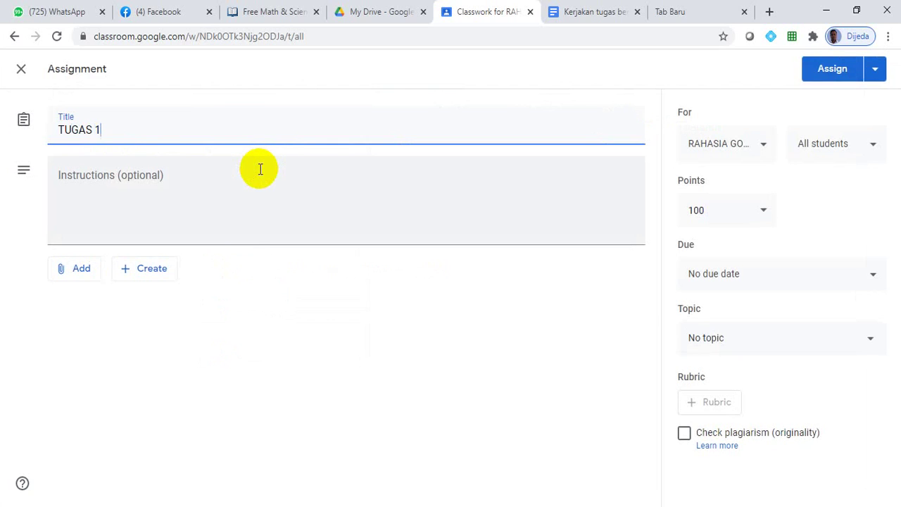
pyautogui.click(209, 179)
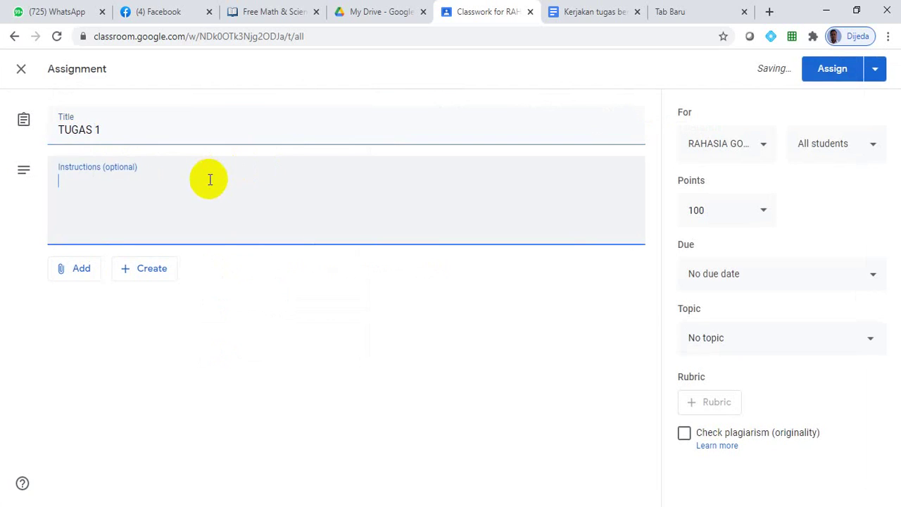
pyautogui.write('Kerjakan tua')
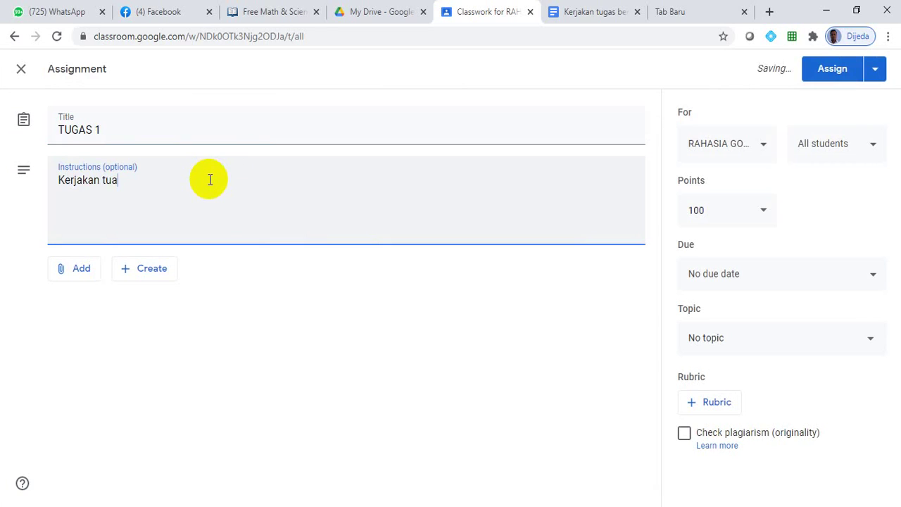
pyautogui.press('BackSpace')
pyautogui.write('gas berikut sesuai instryksinya')
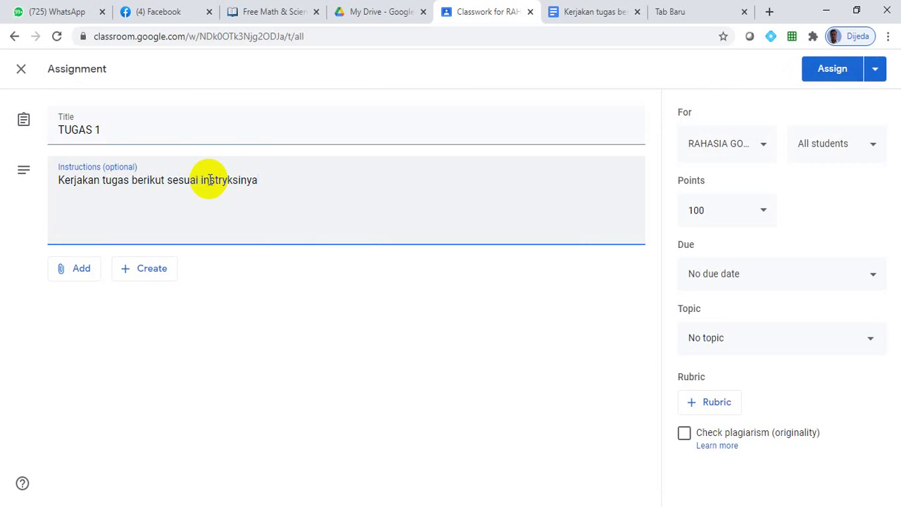
pyautogui.click(228, 182)
pyautogui.press('BackSpace')
pyautogui.write('u')
pyautogui.click(332, 204)
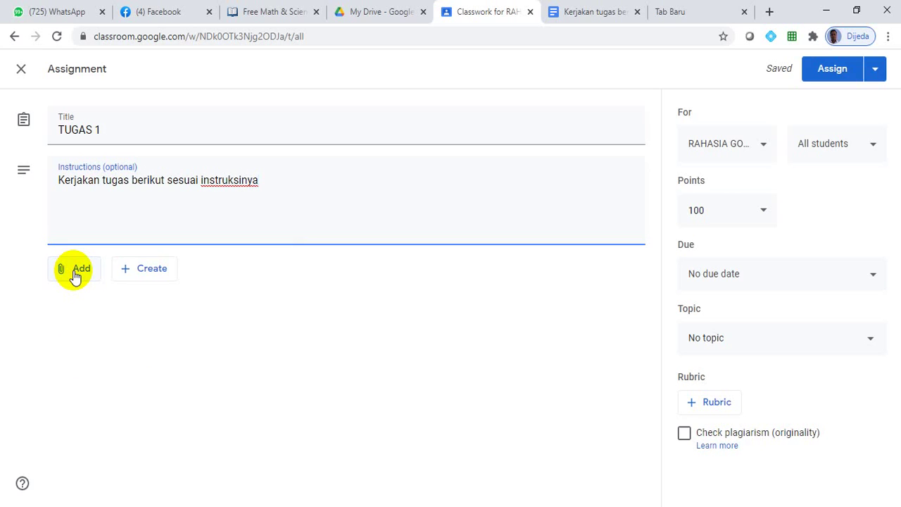
# Step: Attach a brand-new Google Docs file to TUGAS 1 through Create > Docs
pyautogui.click(75, 272)
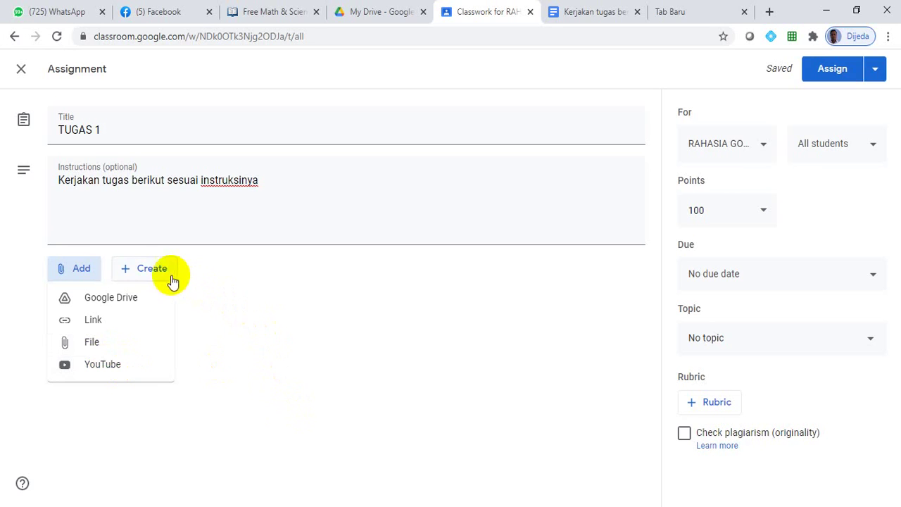
pyautogui.click(243, 369)
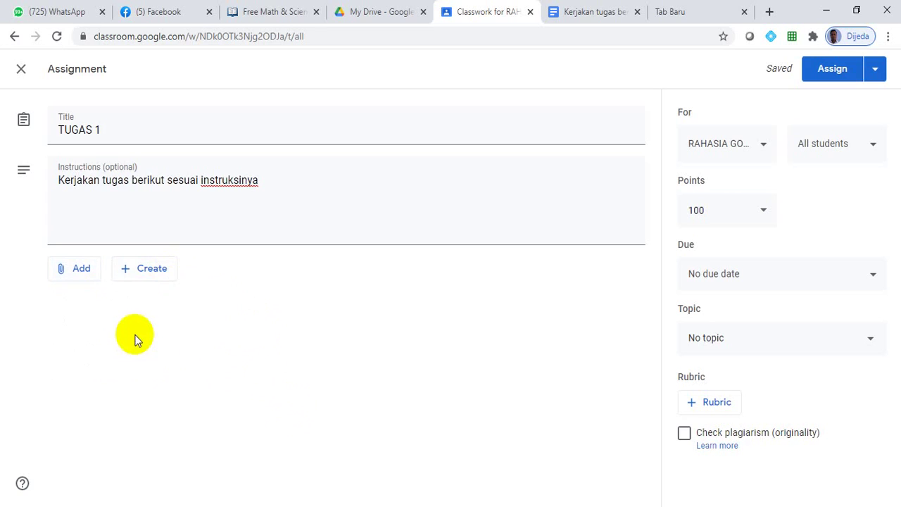
pyautogui.click(141, 278)
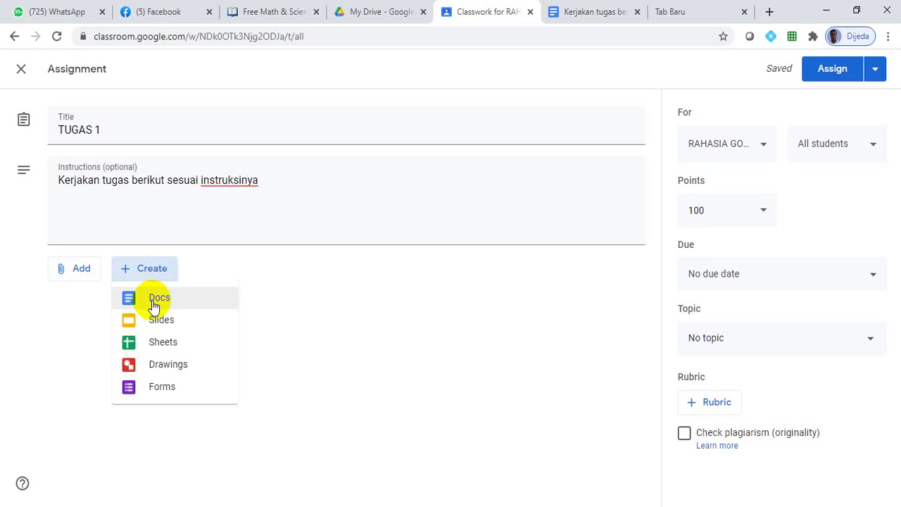
pyautogui.click(153, 306)
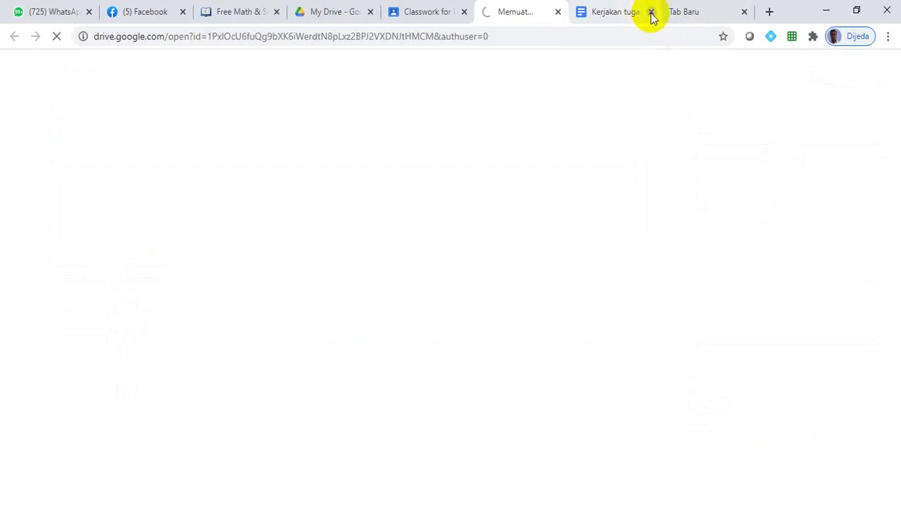
# Step: Rename the Untitled document to TUGAS 1 and type 'Kerjakan soal-soal berikut!' followed by a new line
pyautogui.click(652, 12)
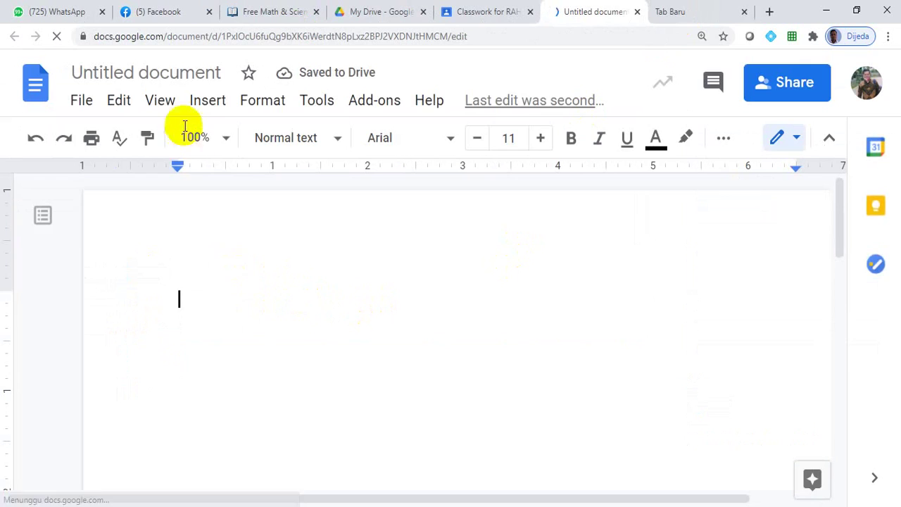
pyautogui.click(167, 73)
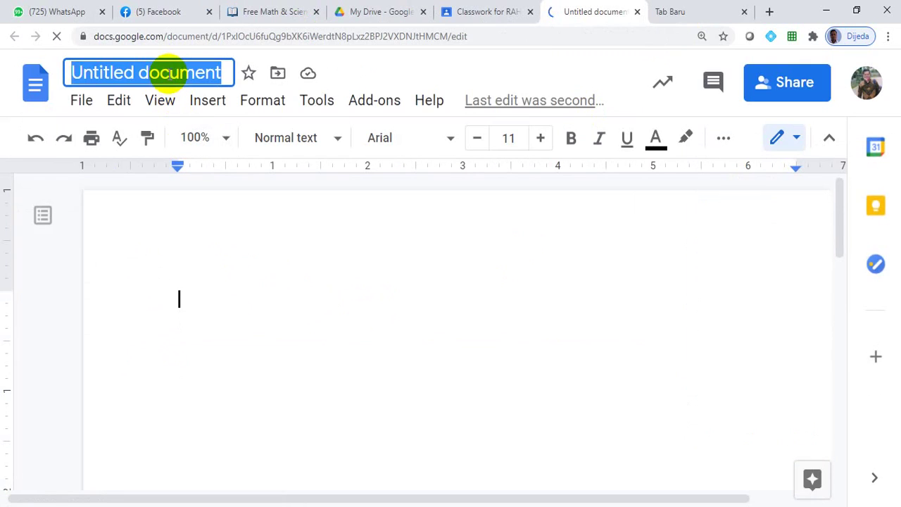
pyautogui.write('TUGAS 1')
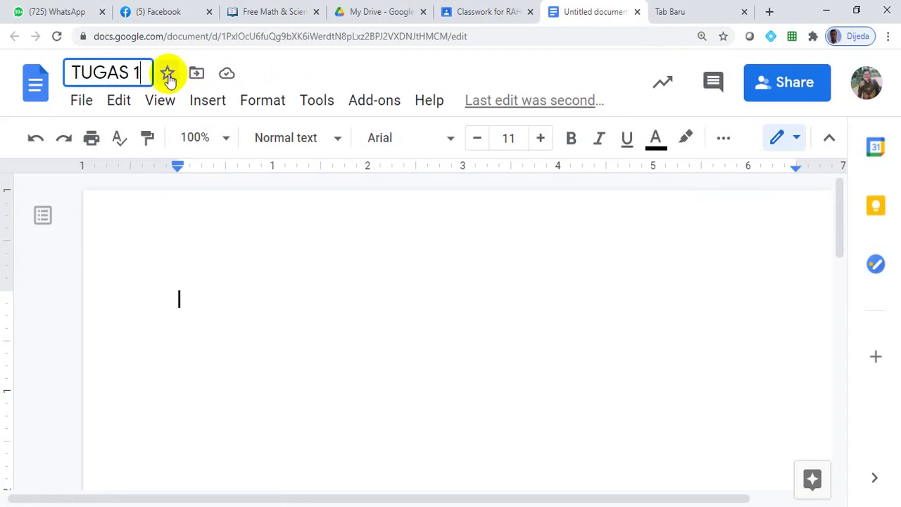
pyautogui.click(202, 311)
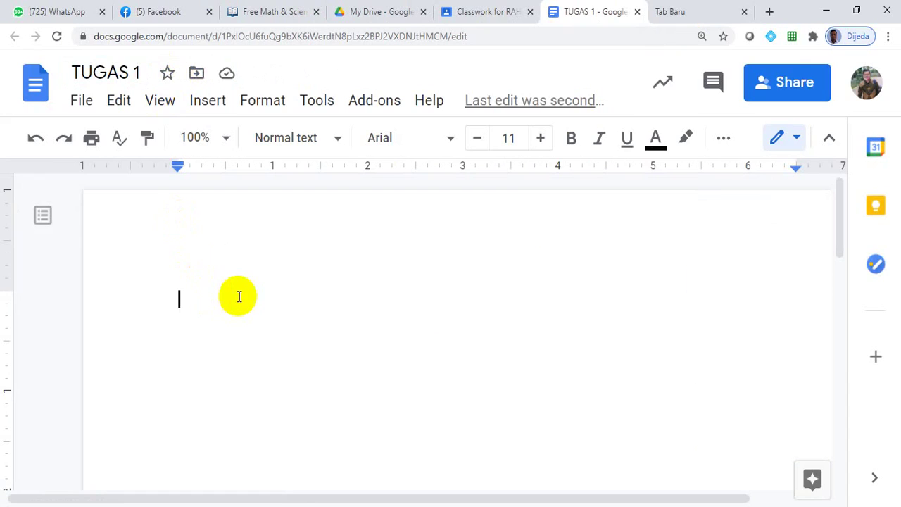
pyautogui.write('Kerjak')
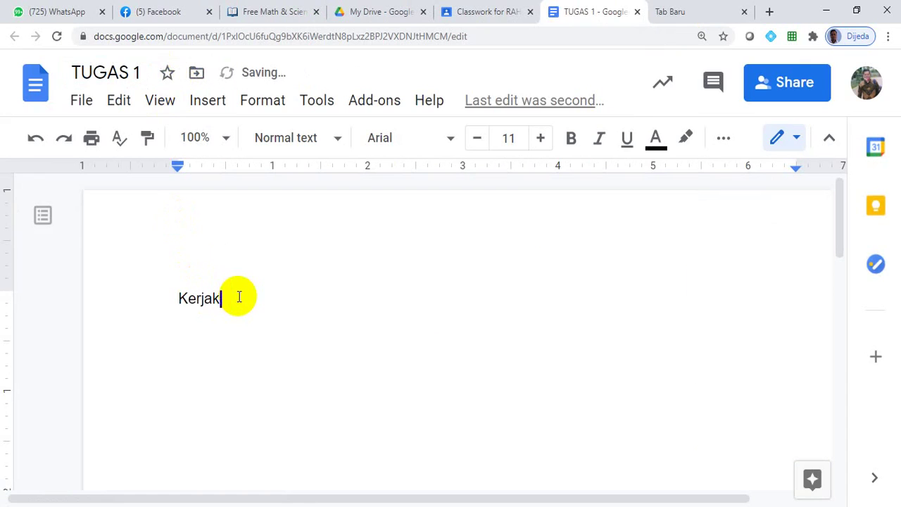
pyautogui.write('an soal-soal berikut')
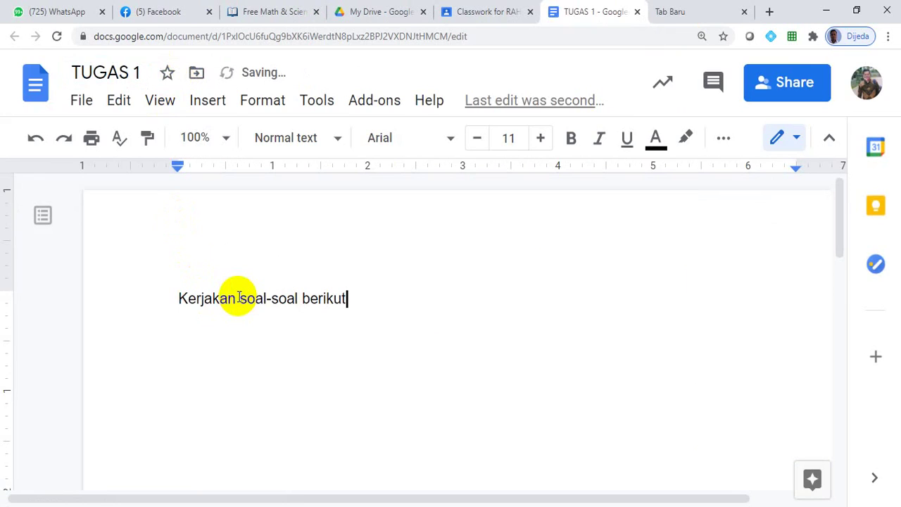
pyautogui.write('!')
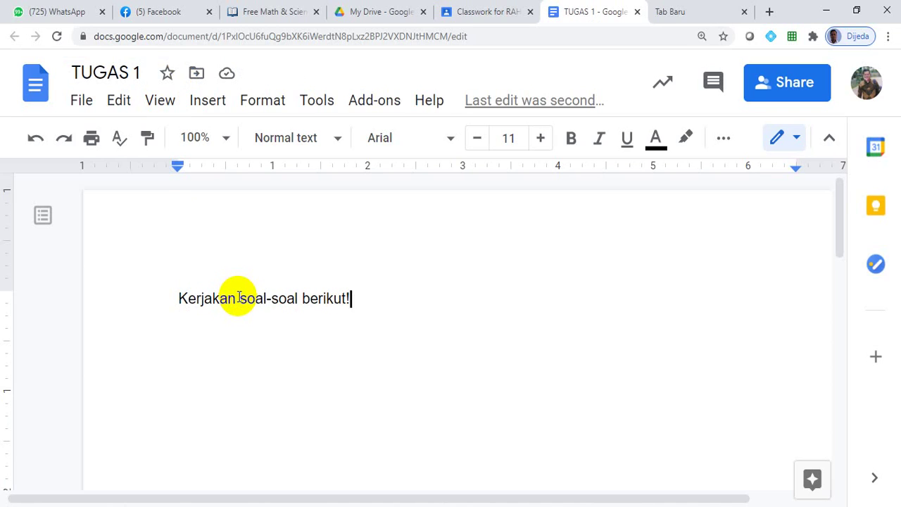
pyautogui.press('Return')
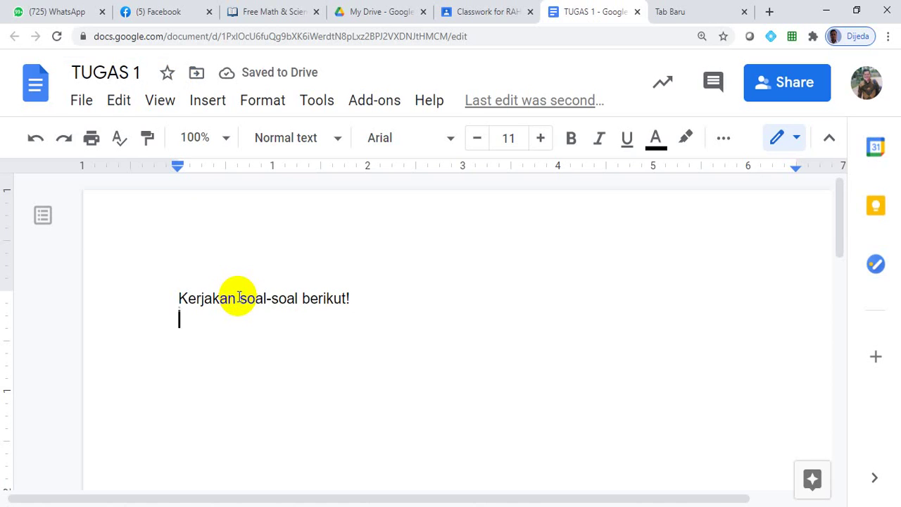
# Step: Go back to the Classroom tab holding the TUGAS 1 assignment form
pyautogui.click(495, 12)
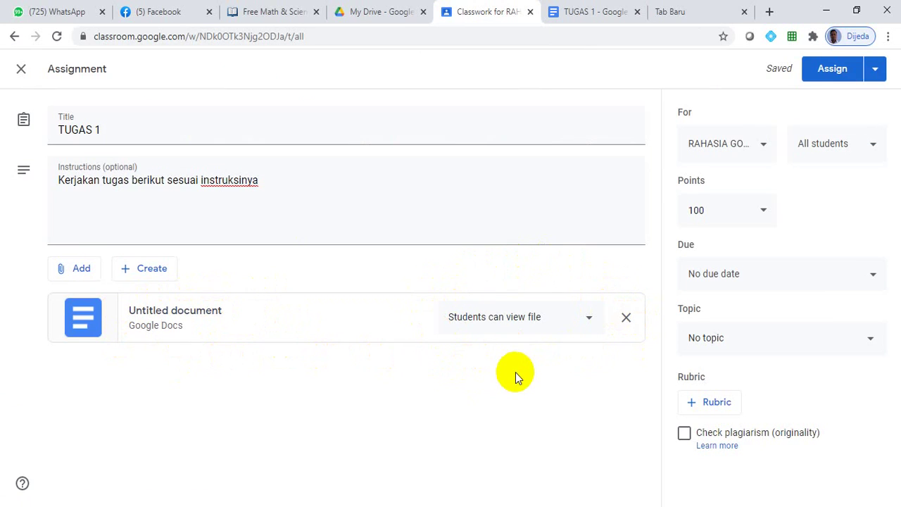
# Step: Keep the attached document's sharing option on 'Students can view file'
pyautogui.click(590, 321)
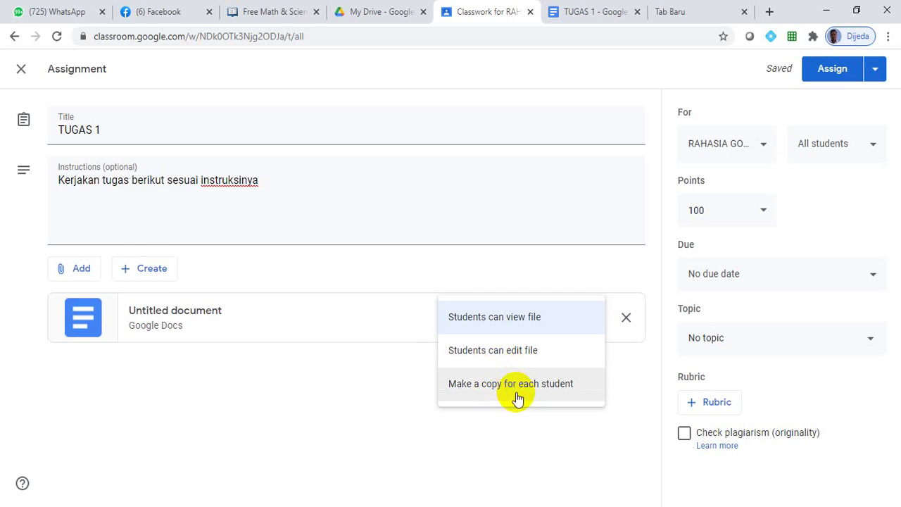
pyautogui.click(489, 316)
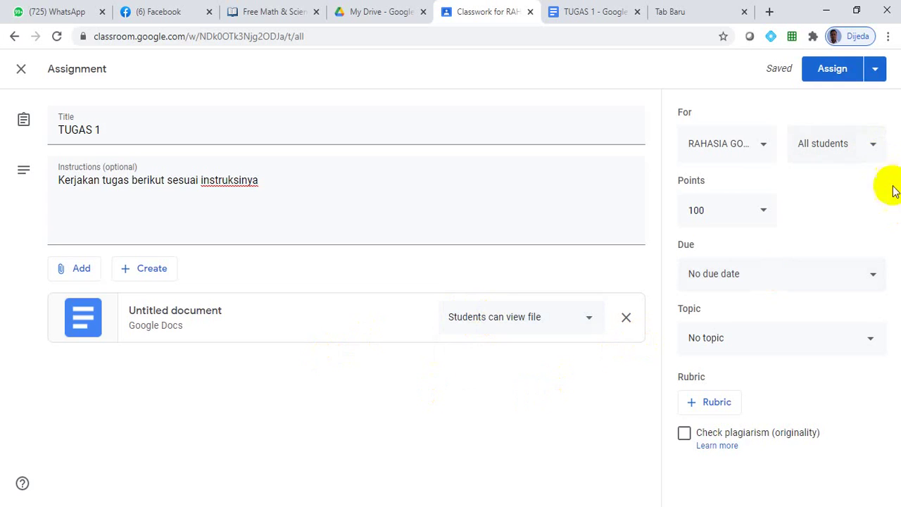
# Step: Set the assignment's due date to February 10
pyautogui.click(874, 278)
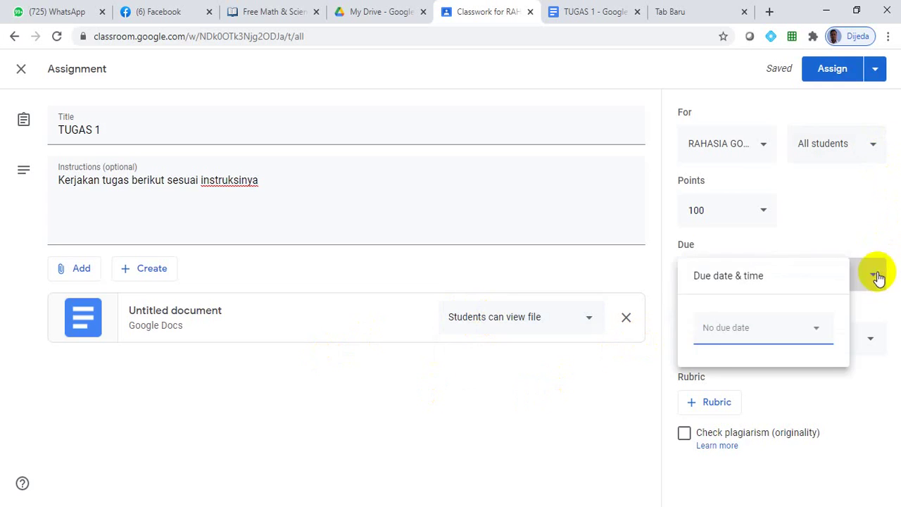
pyautogui.click(805, 336)
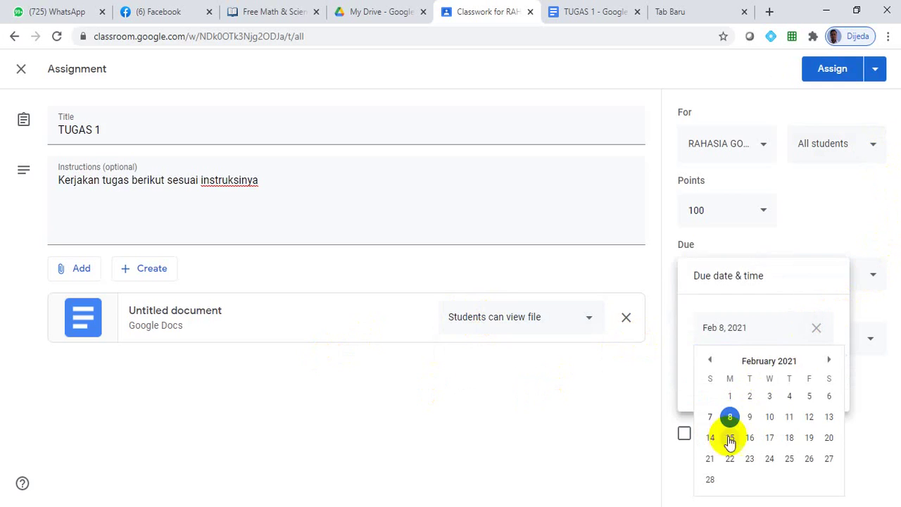
pyautogui.click(770, 417)
pyautogui.click(603, 422)
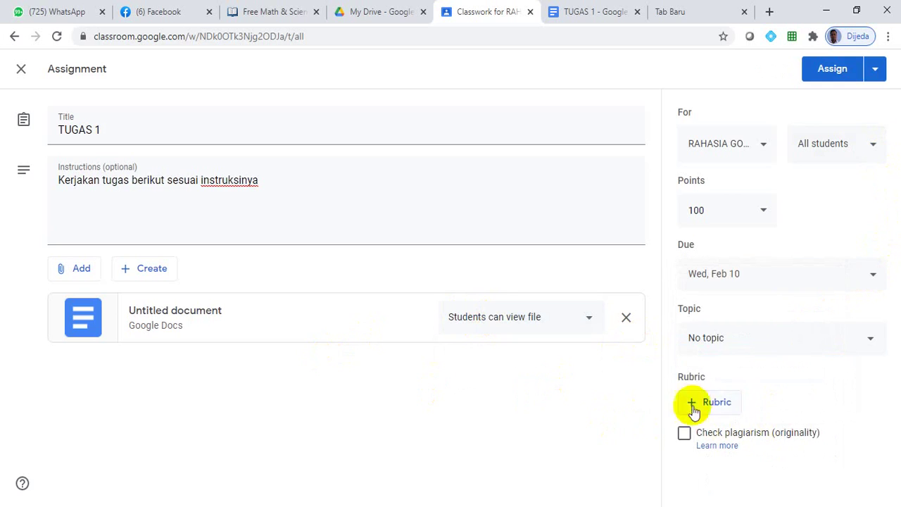
# Step: Create a new topic TUGAS for the assignment
pyautogui.click(734, 348)
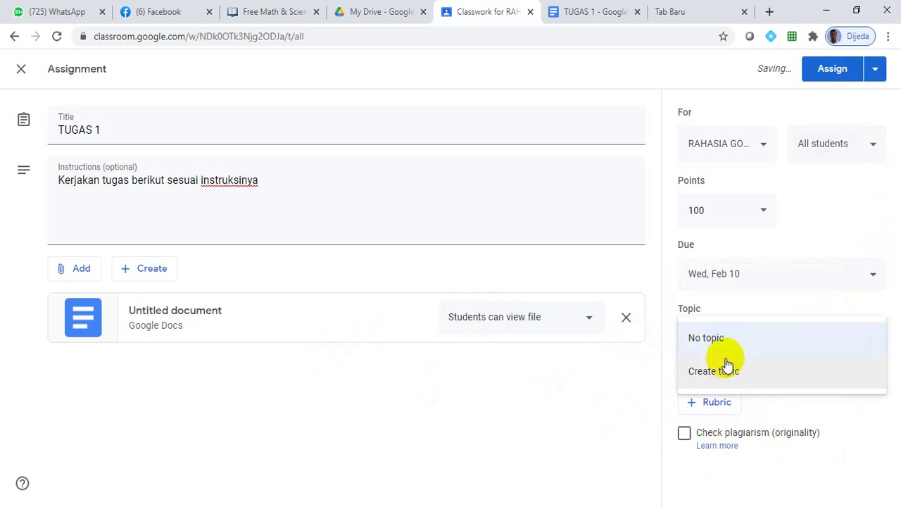
pyautogui.click(728, 377)
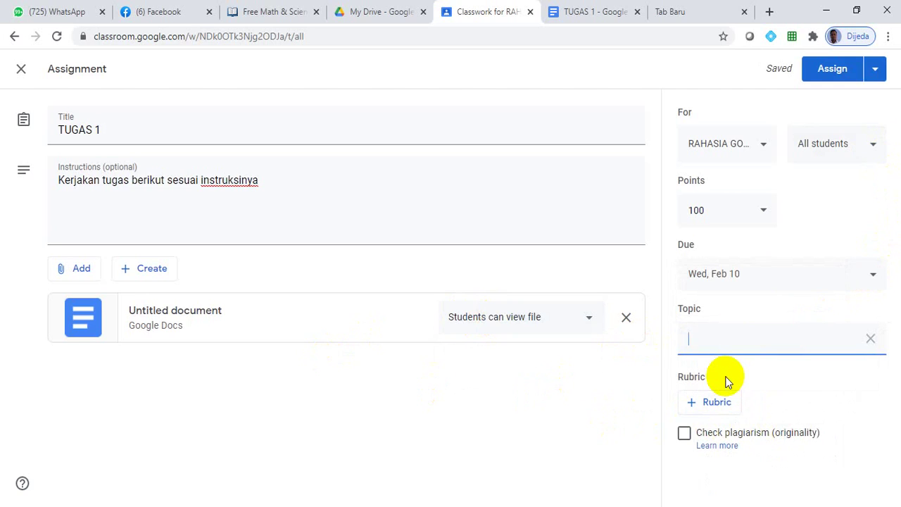
pyautogui.write('TUGAS')
pyautogui.click(604, 406)
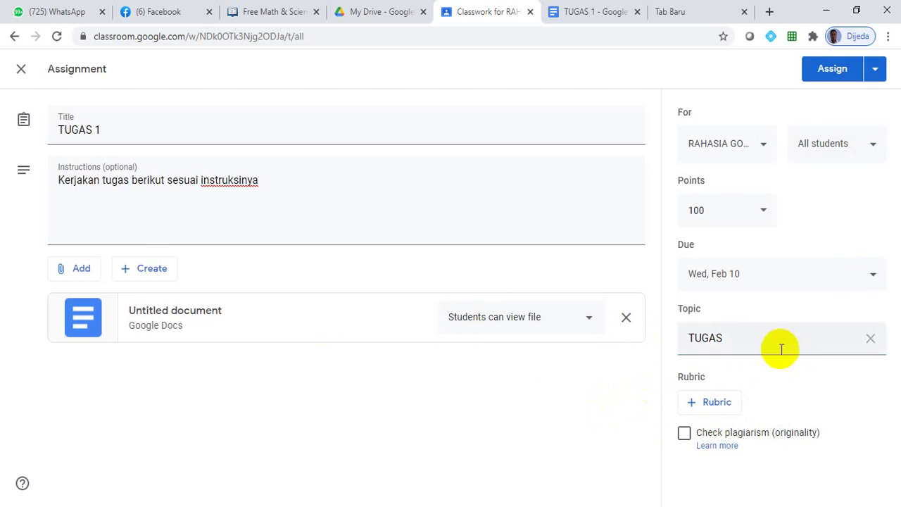
# Step: Assign TUGAS 1 to the class and switch to the student's Chrome window
pyautogui.click(831, 72)
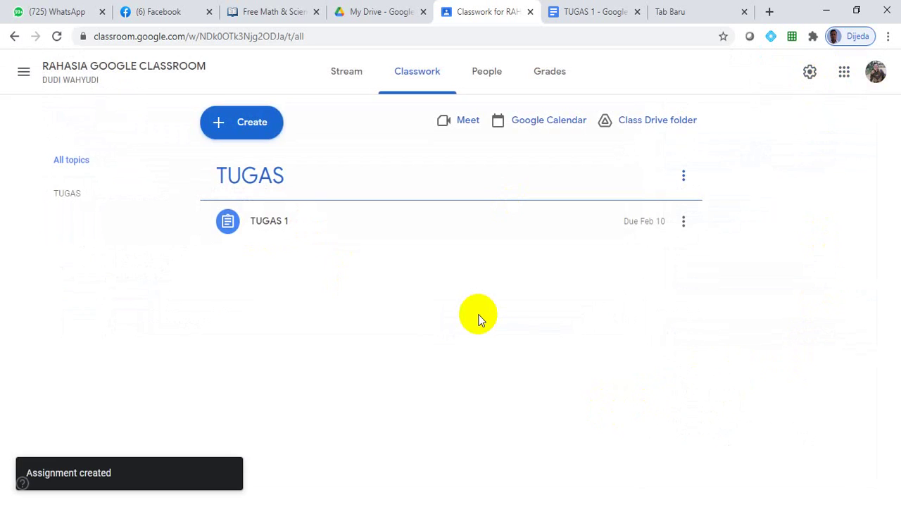
pyautogui.moveTo(469, 505)
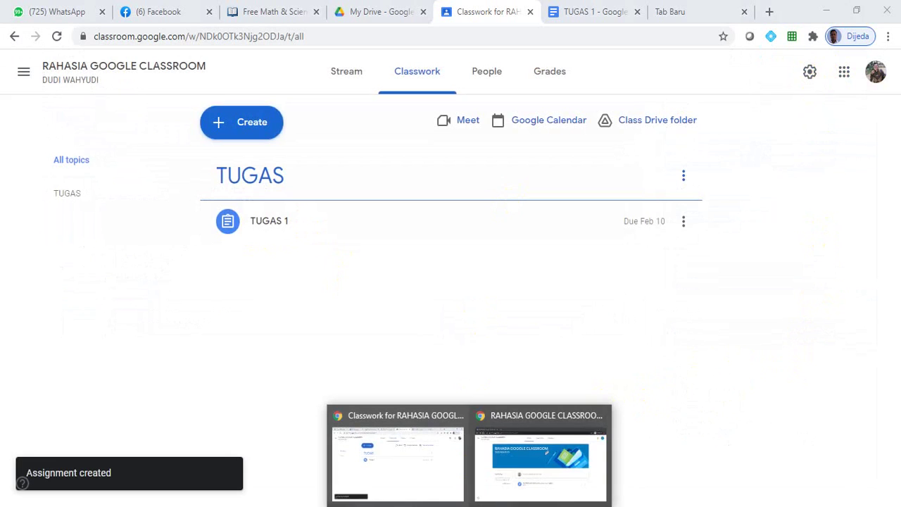
pyautogui.click(504, 476)
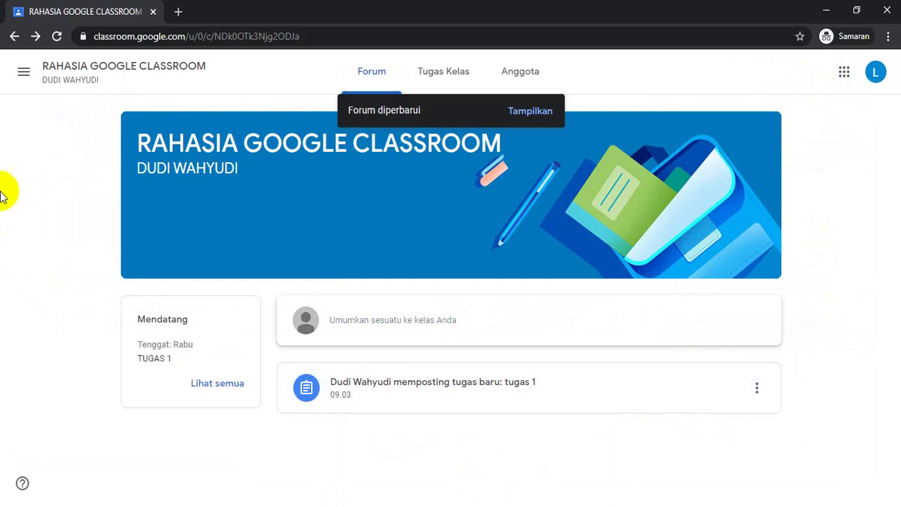
# Step: As the student, open the TUGAS 1 post and its attached TUGAS 1 Google Docs file
pyautogui.click(530, 113)
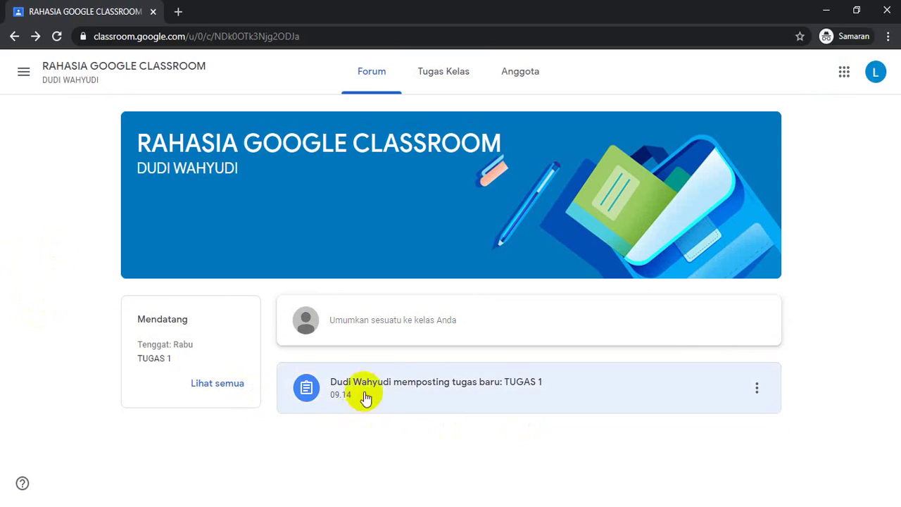
pyautogui.click(491, 397)
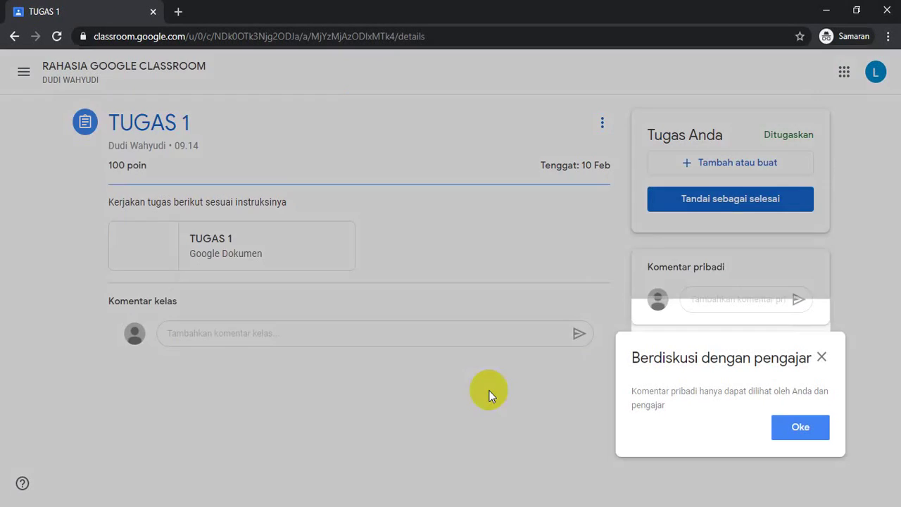
pyautogui.click(822, 358)
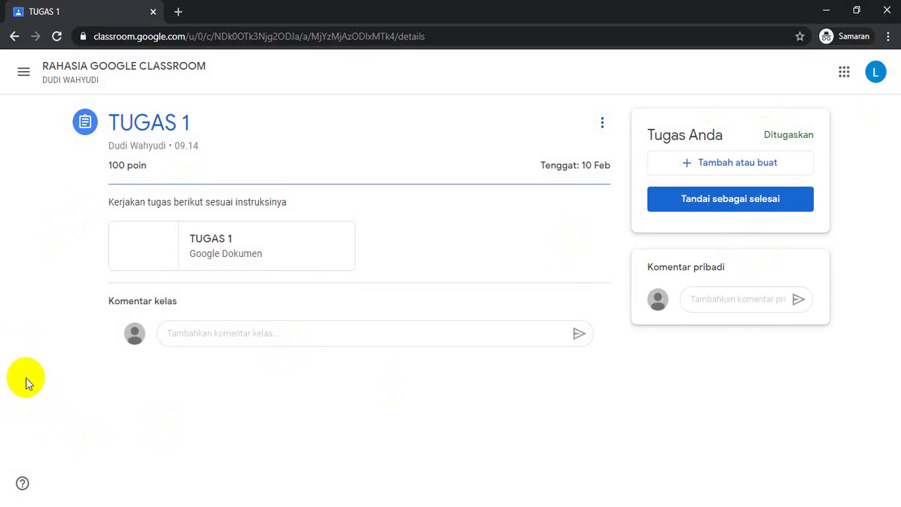
pyautogui.click(215, 251)
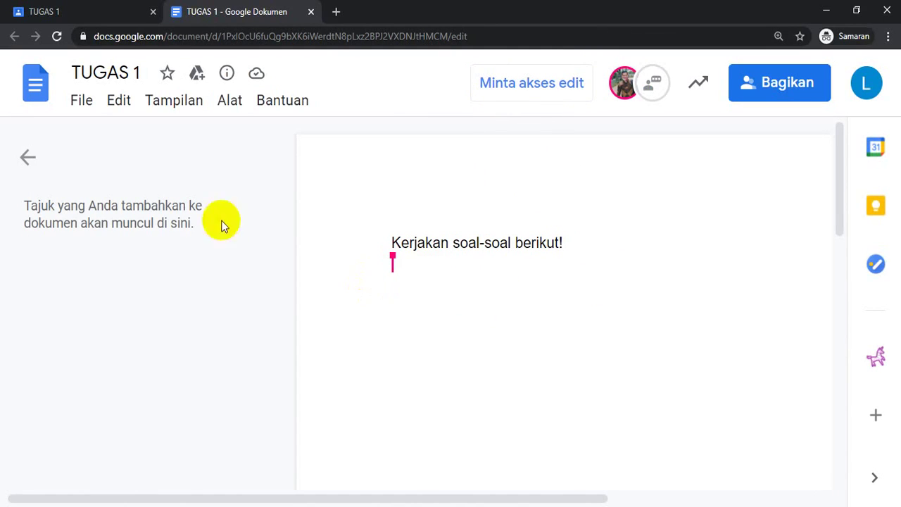
pyautogui.click(83, 103)
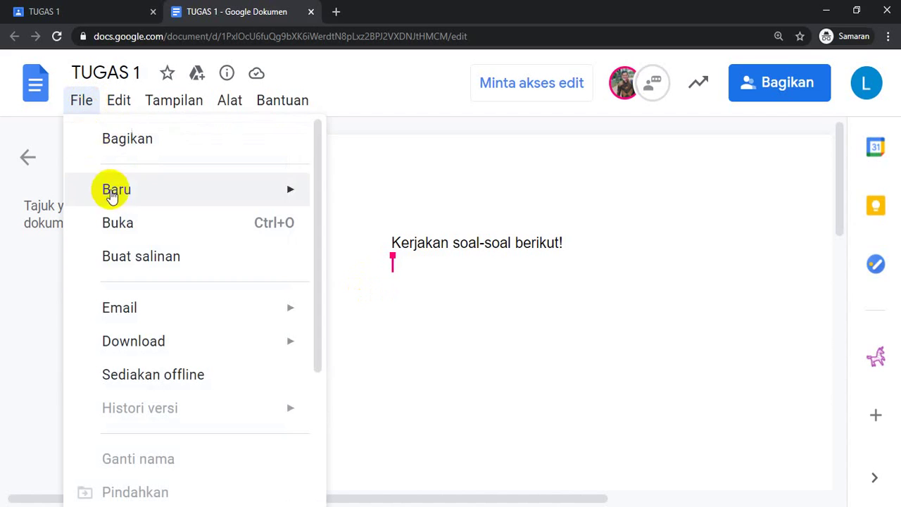
pyautogui.moveTo(290, 350)
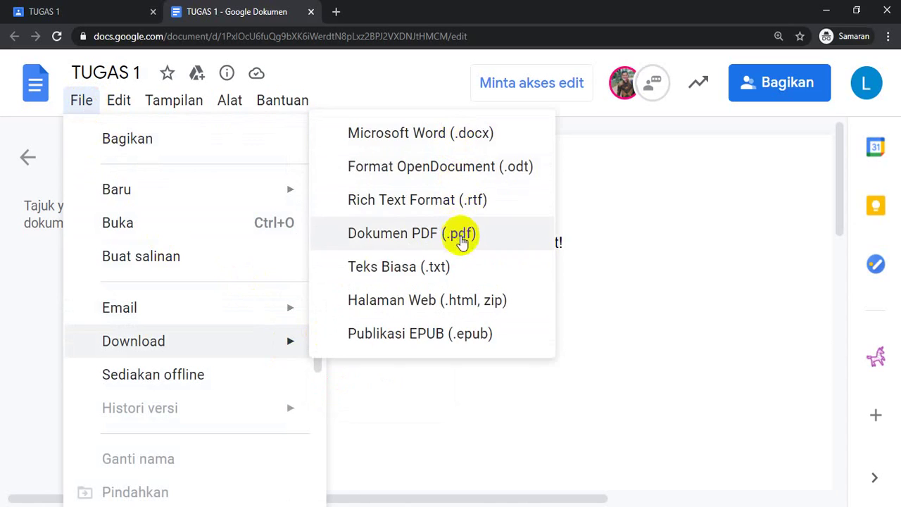
pyautogui.click(666, 362)
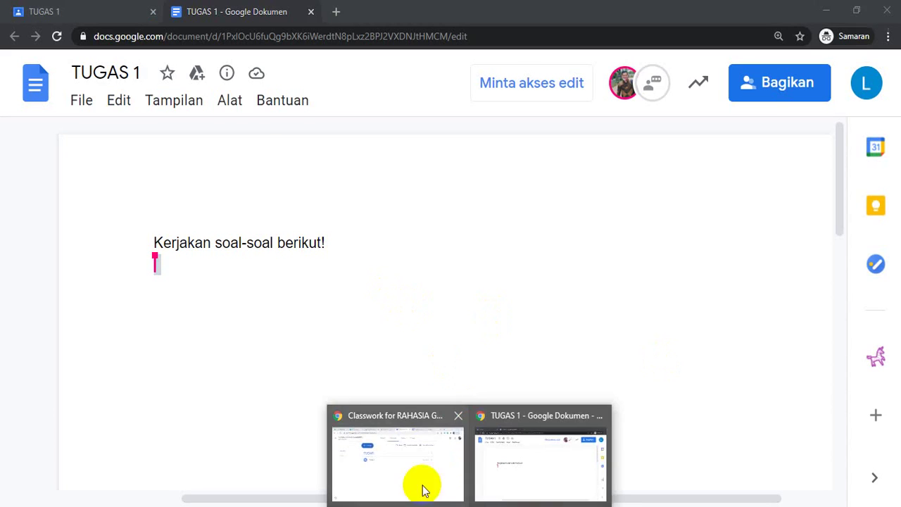
# Step: In the teacher's window, open the TUGAS 1 assignment for editing from its ⋮ menu
pyautogui.click(423, 483)
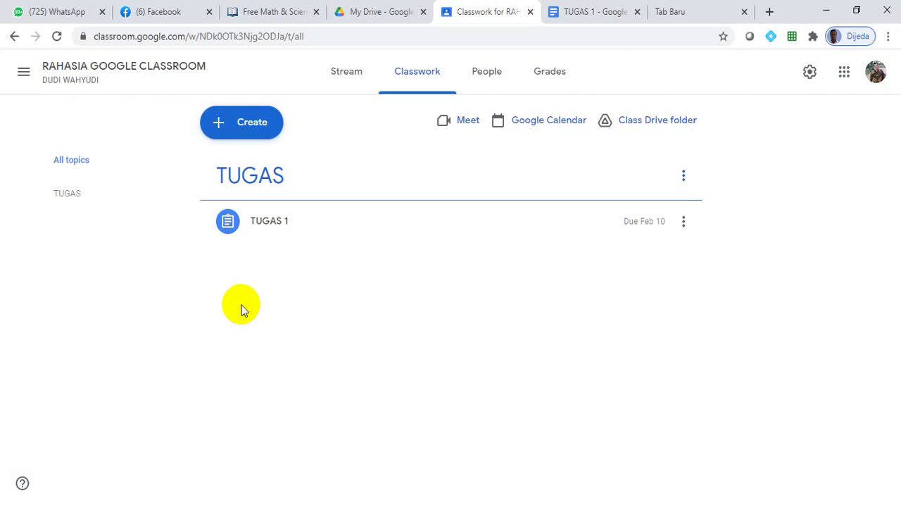
pyautogui.click(685, 178)
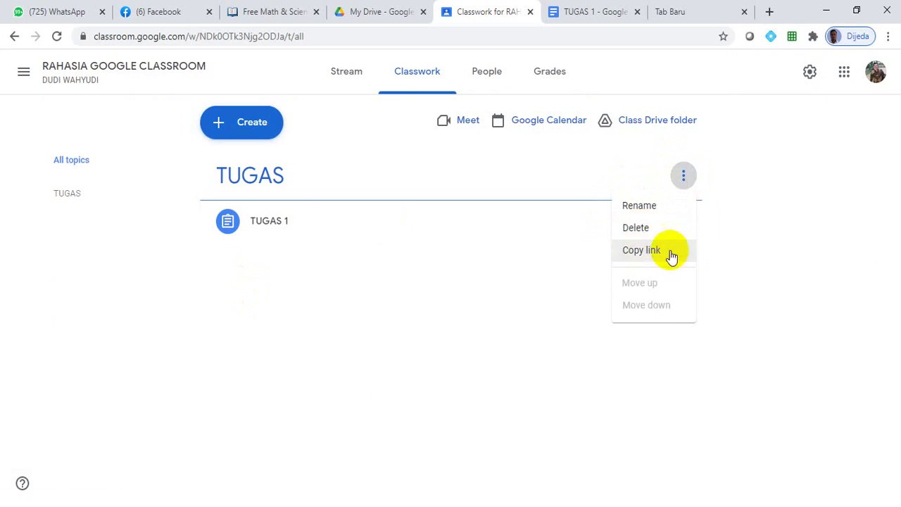
pyautogui.click(431, 296)
pyautogui.click(684, 224)
pyautogui.click(640, 248)
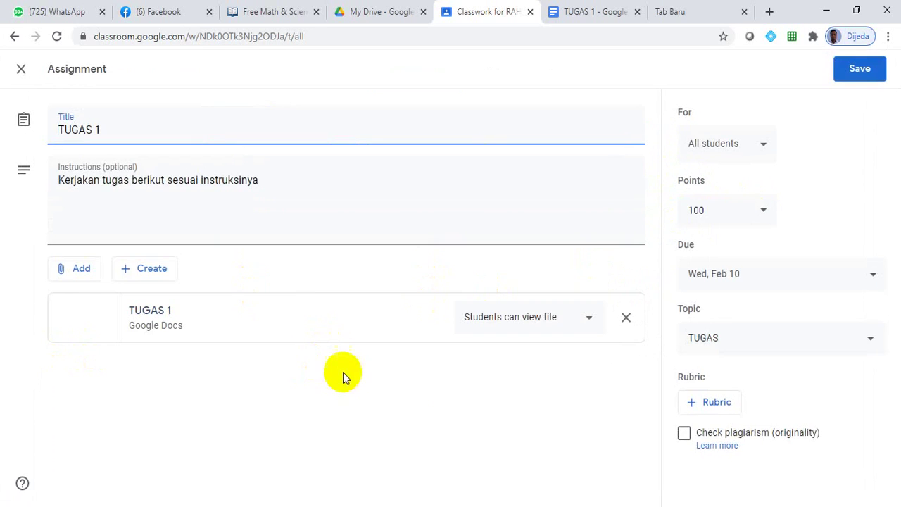
# Step: Change the attachment to 'Students can edit file' and save the assignment
pyautogui.click(585, 328)
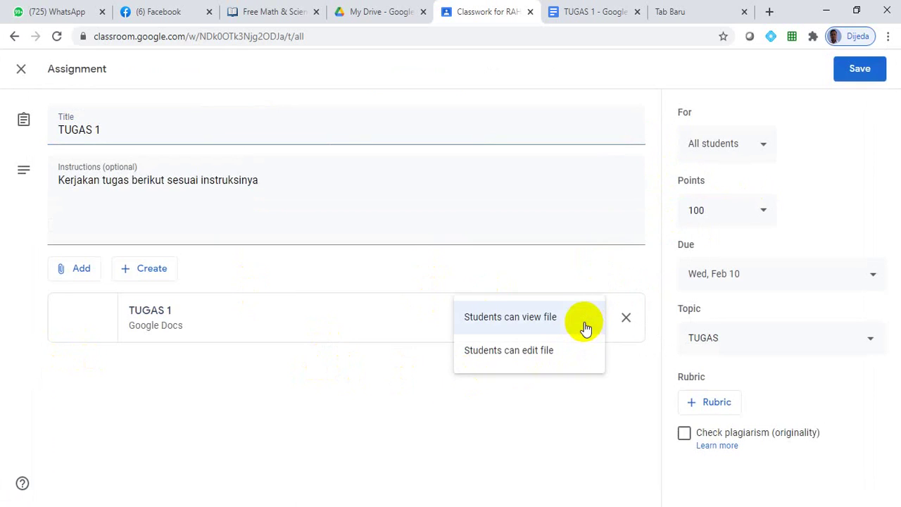
pyautogui.click(541, 356)
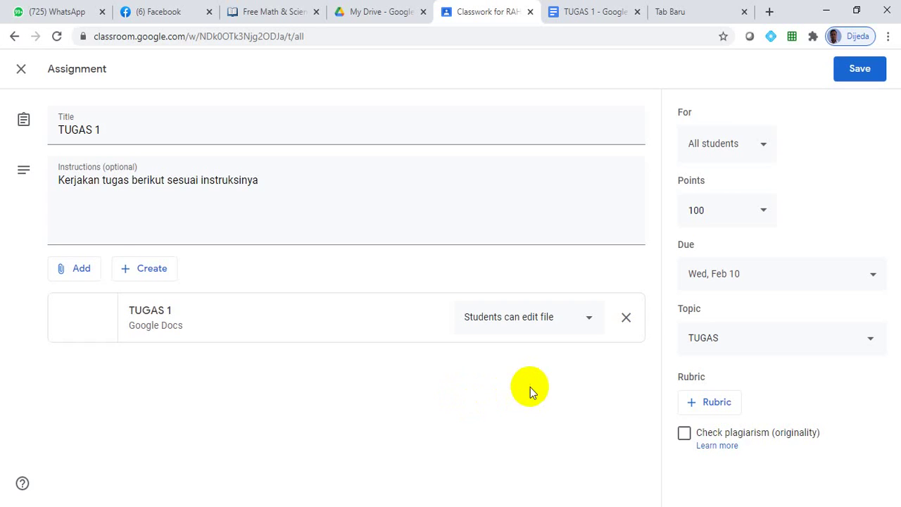
pyautogui.click(586, 320)
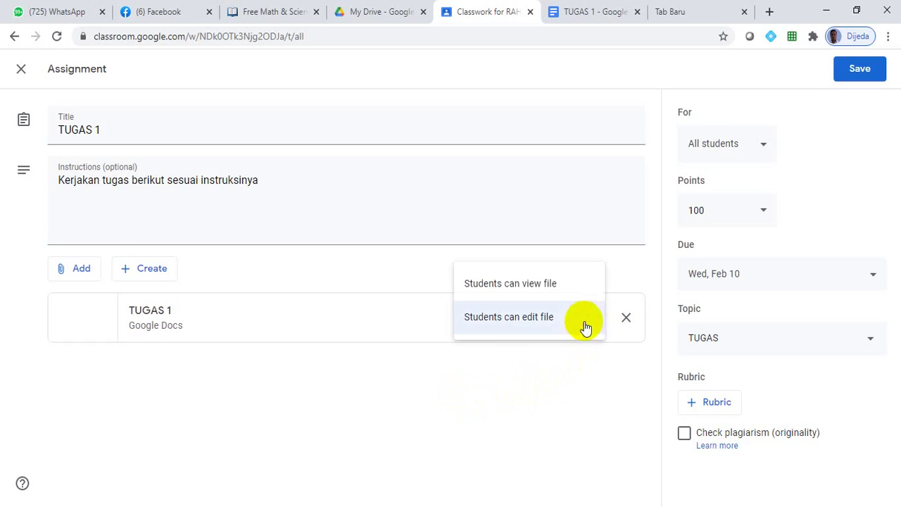
pyautogui.click(529, 328)
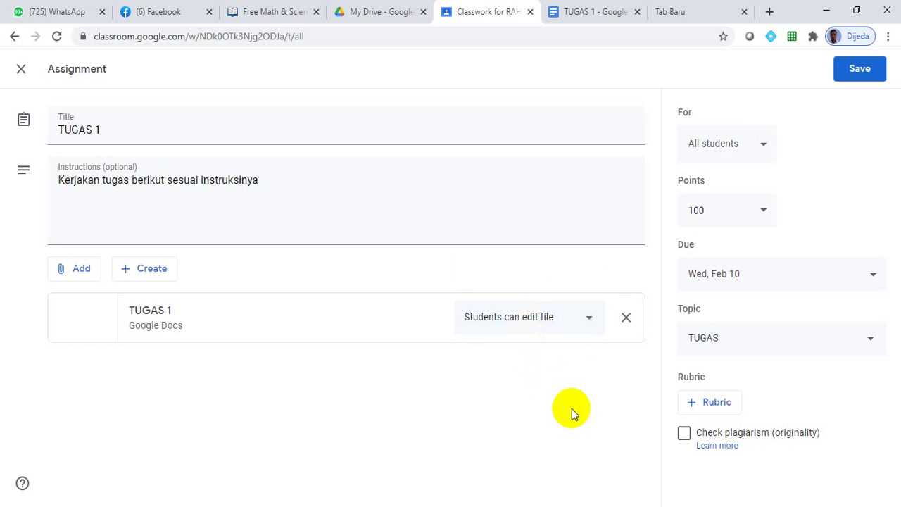
pyautogui.click(866, 70)
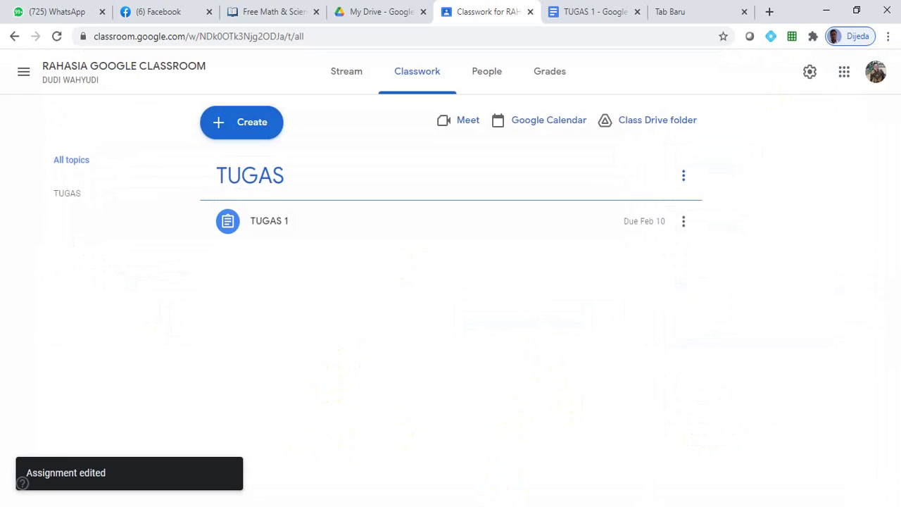
# Step: Close the student's TUGAS 1 document and reload the assignment page
pyautogui.moveTo(471, 505)
pyautogui.click(528, 483)
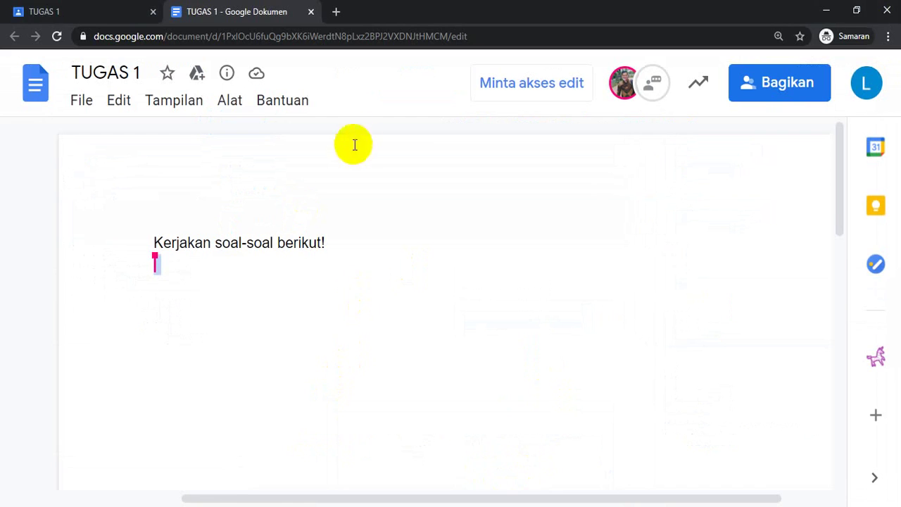
pyautogui.click(311, 11)
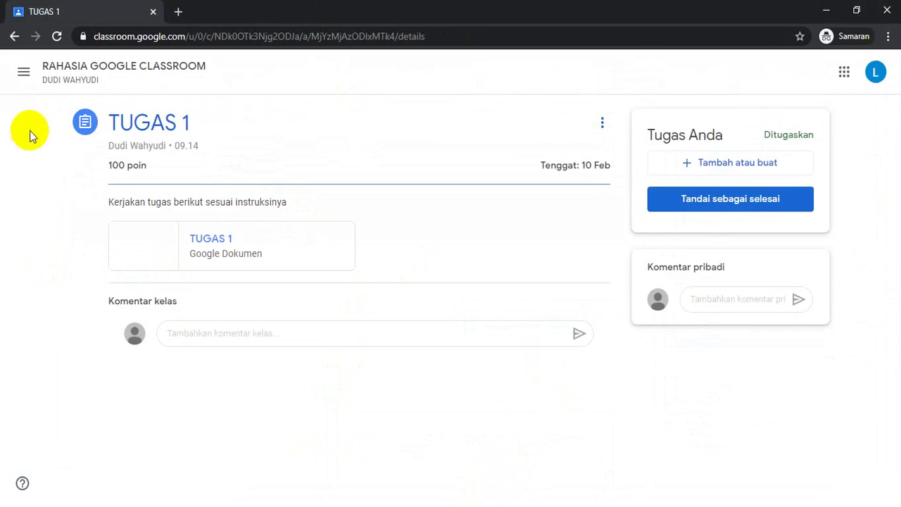
pyautogui.click(56, 35)
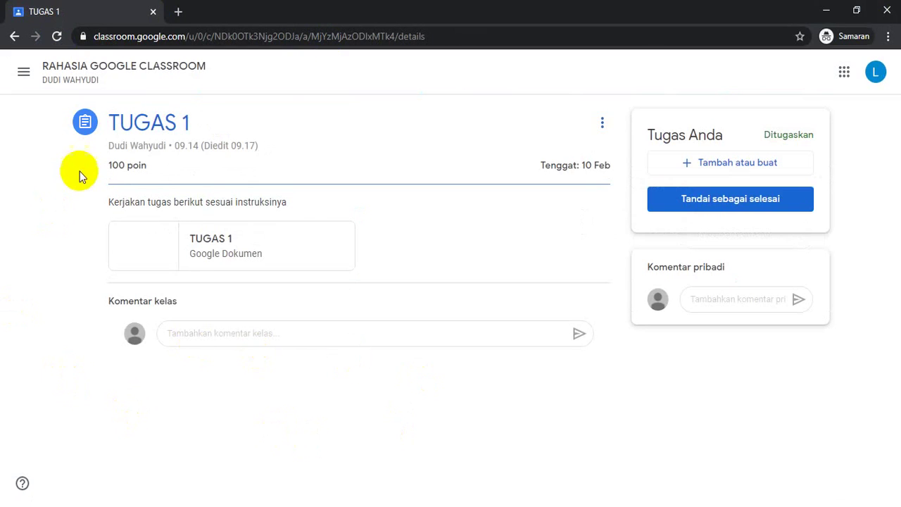
# Step: From the class Forum, reopen the TUGAS 1 post's attached document, now editable
pyautogui.click(62, 67)
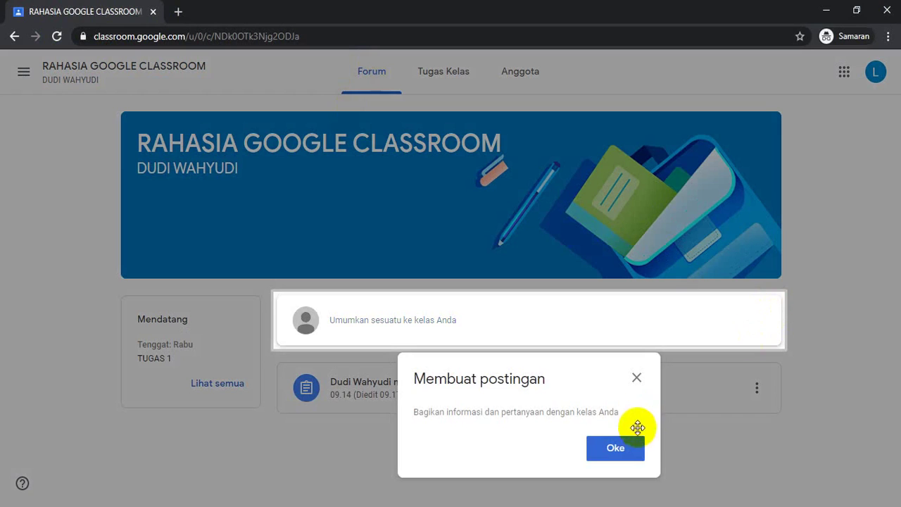
pyautogui.click(636, 378)
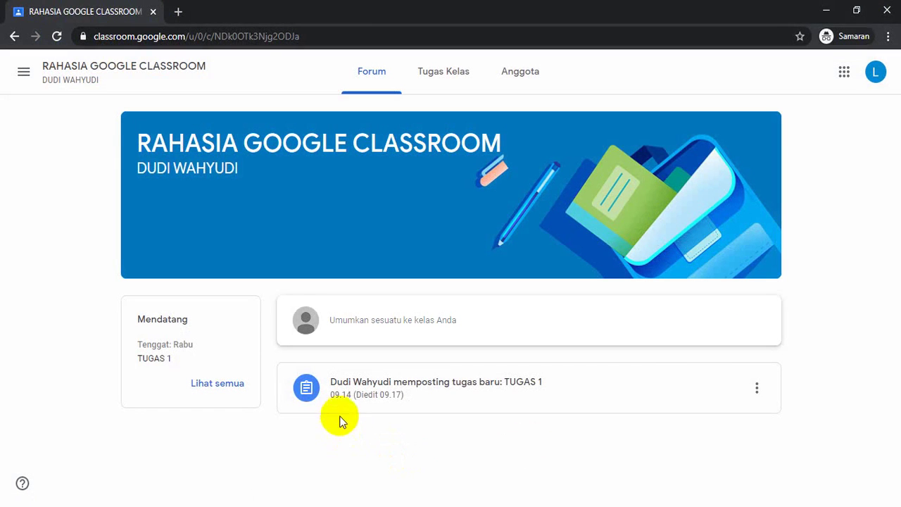
pyautogui.click(380, 397)
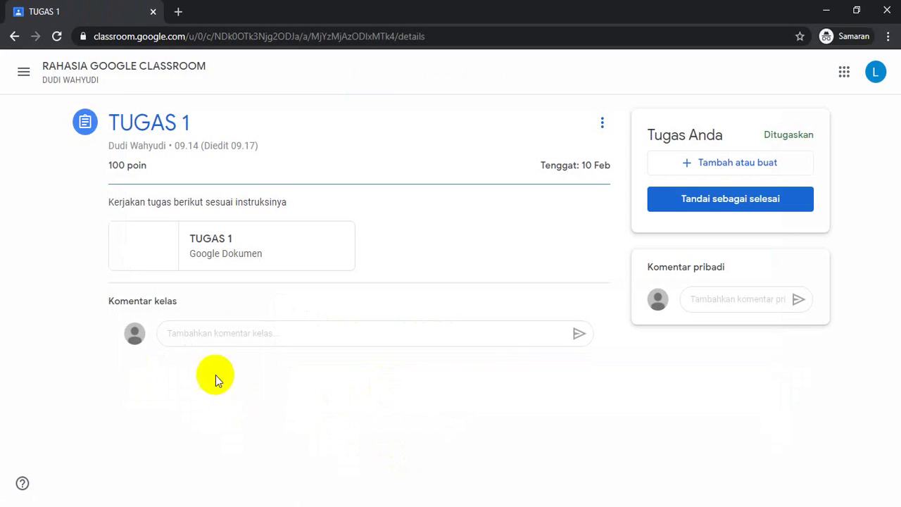
pyautogui.click(190, 249)
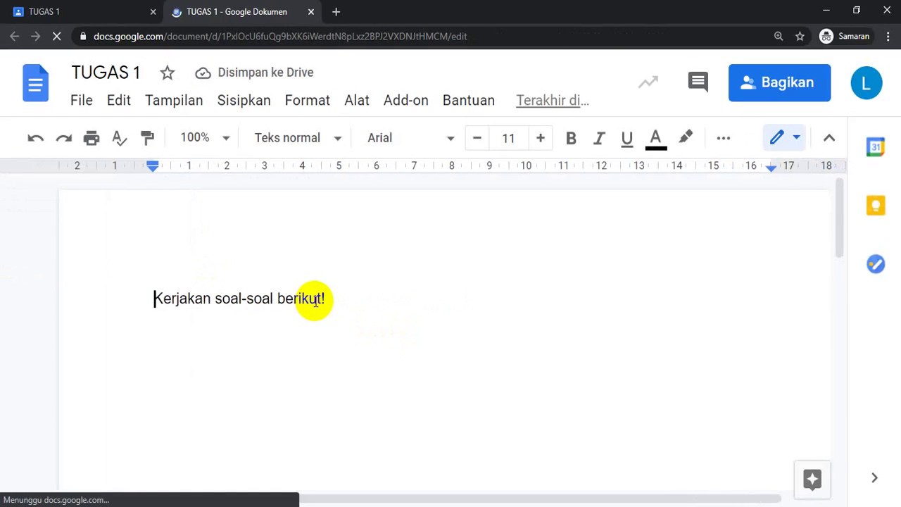
# Step: Below the heading, type the student's name followed by 'sudah mengerjakan tugasnya...mohoj dikoreksi...'
pyautogui.click(341, 297)
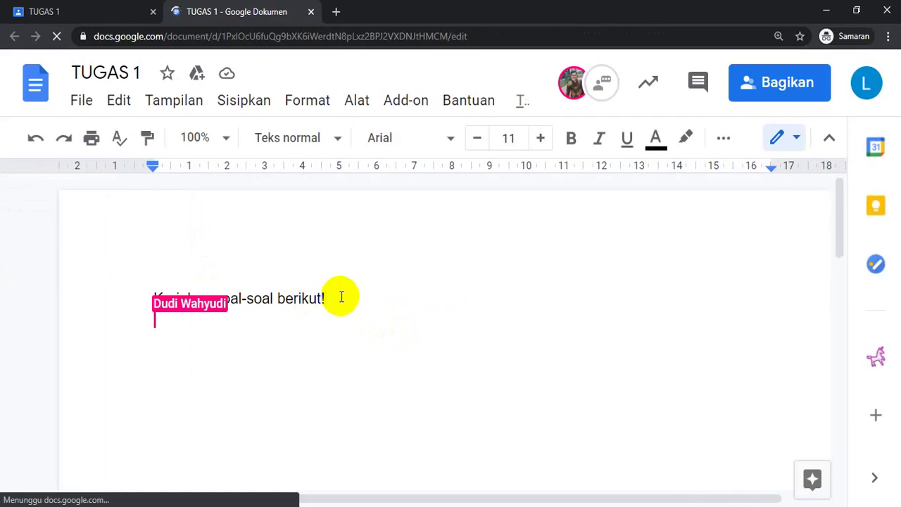
pyautogui.press('Return')
pyautogui.press('Return')
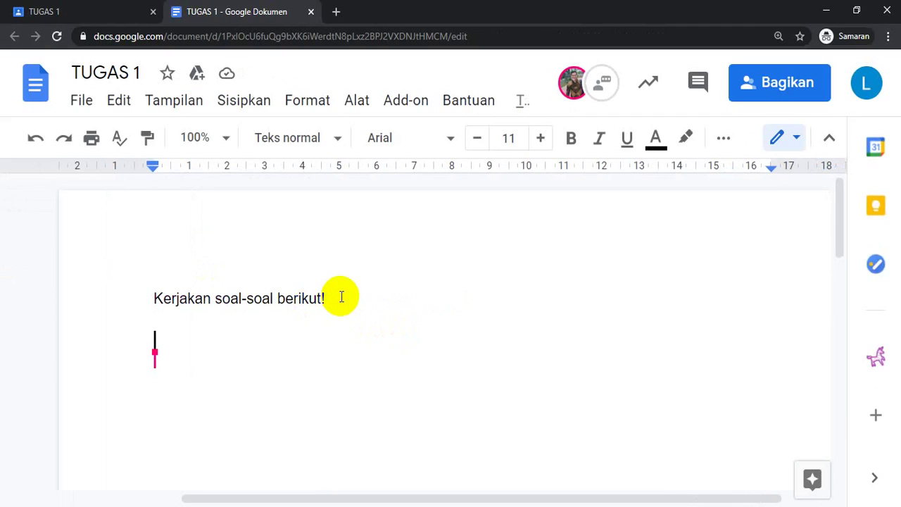
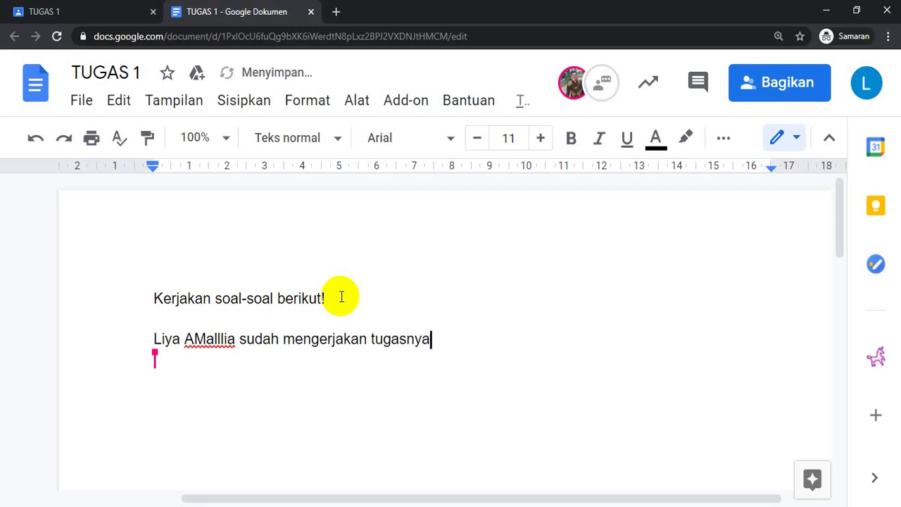
pyautogui.write('...')
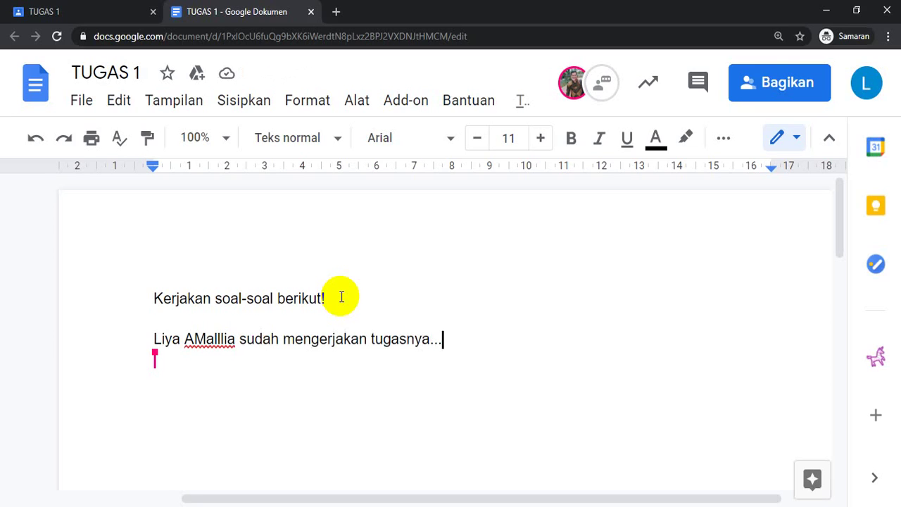
pyautogui.write('mo')
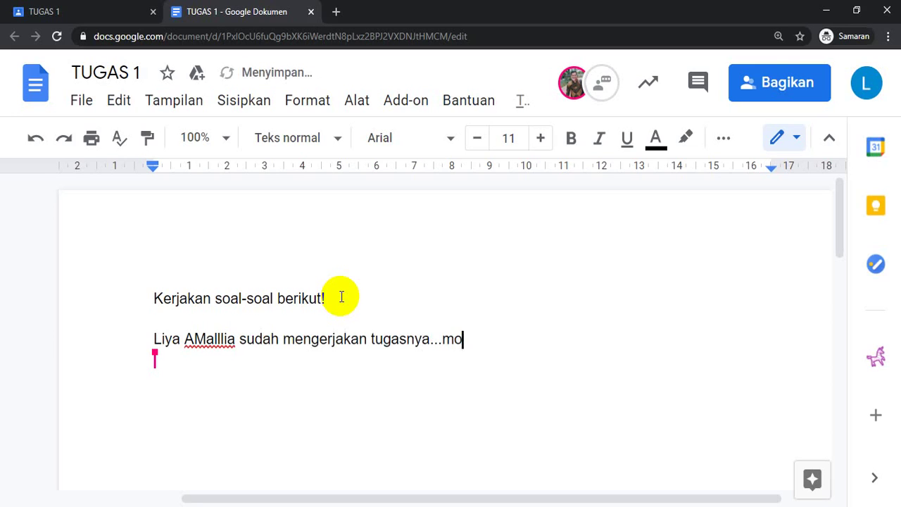
pyautogui.write('hoj dikoreksi...')
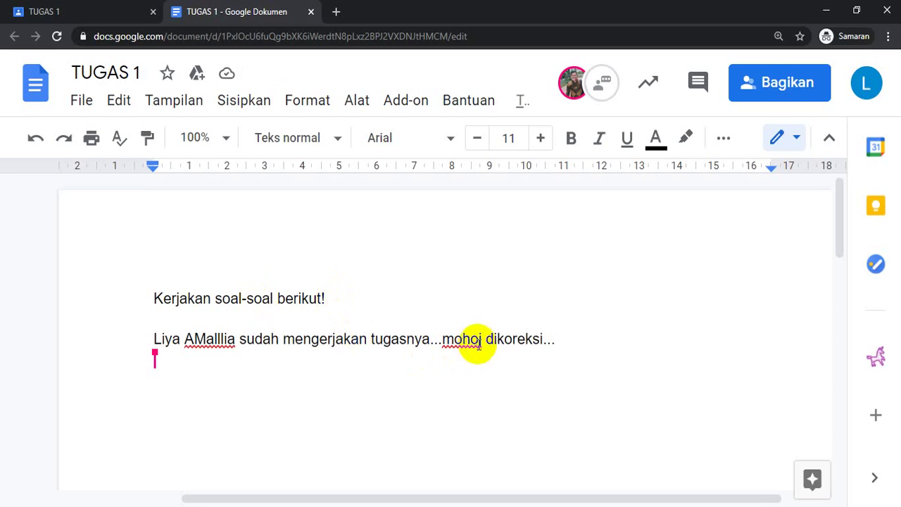
# Step: Correct the misspelt word 'mohoj' to 'mohon'
pyautogui.click(481, 339)
pyautogui.press('BackSpace')
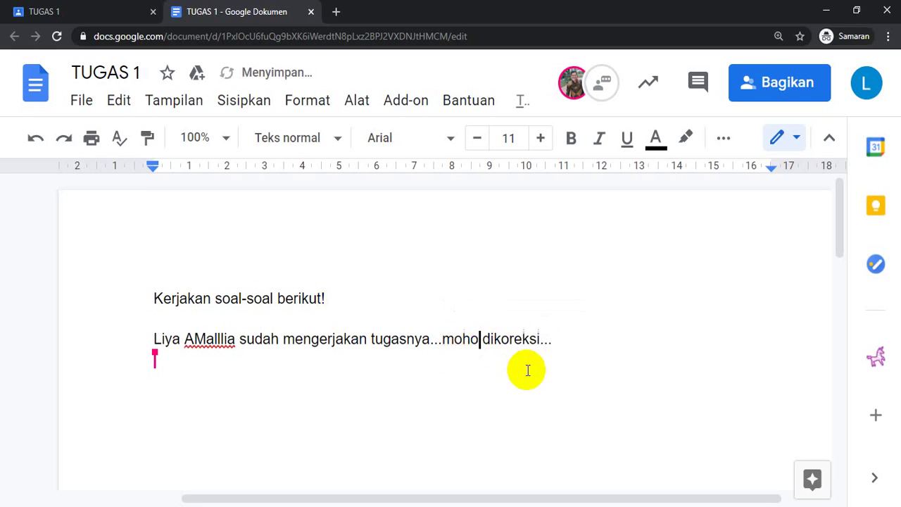
pyautogui.write('n')
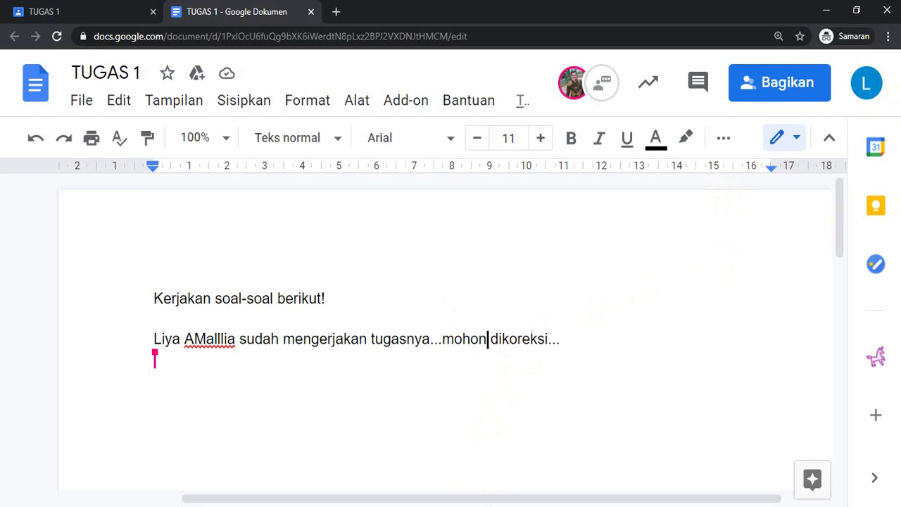
# Step: In the student's window, reload and reopen the TUGAS 1 assignment details from the class page
pyautogui.moveTo(469, 506)
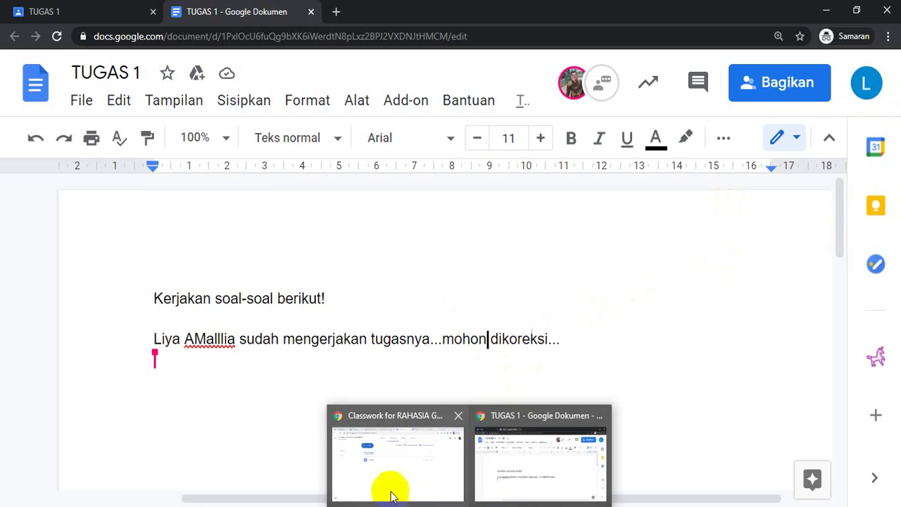
pyautogui.click(380, 486)
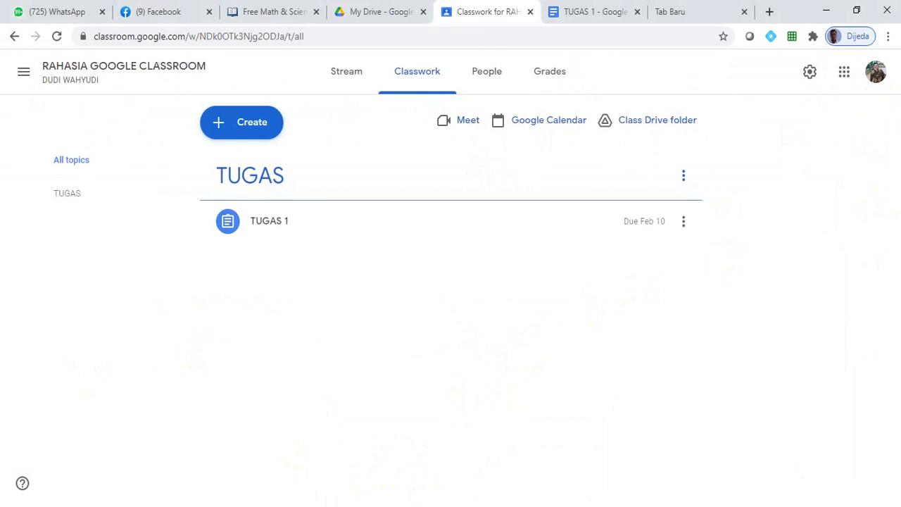
pyautogui.click(49, 506)
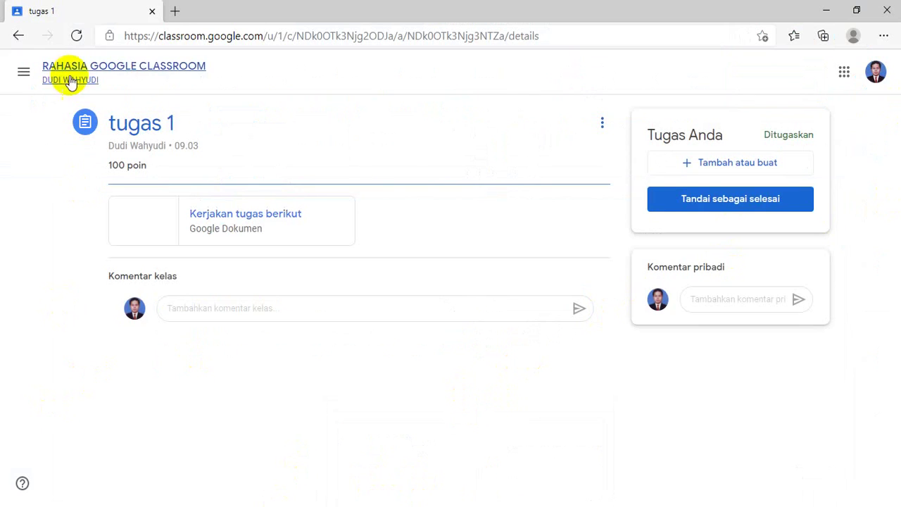
pyautogui.click(77, 35)
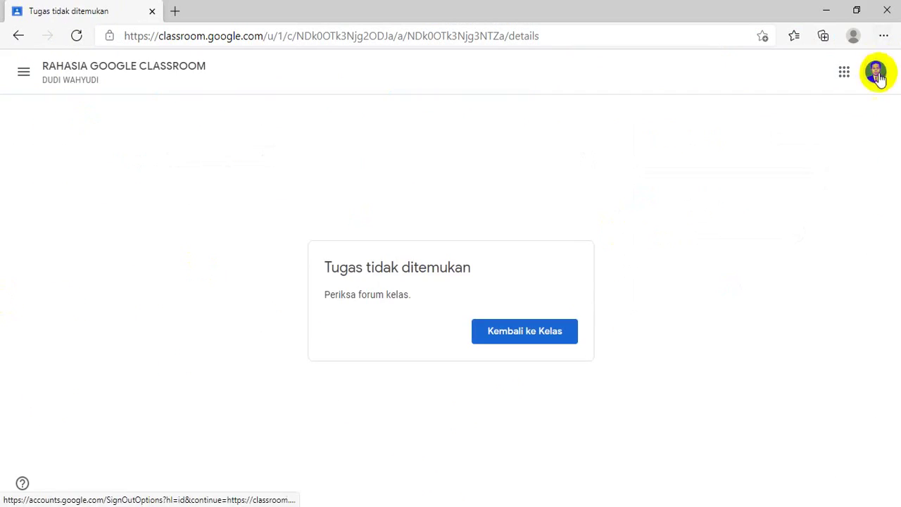
pyautogui.click(513, 341)
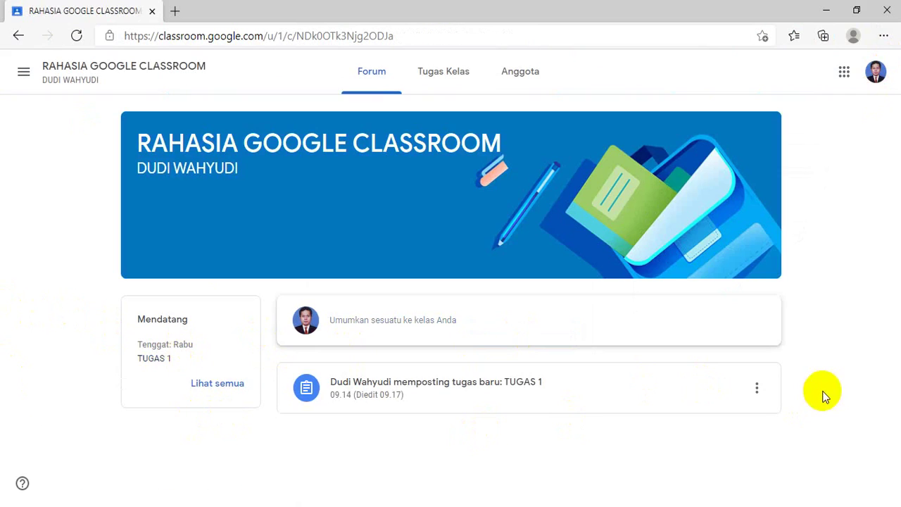
pyautogui.click(351, 389)
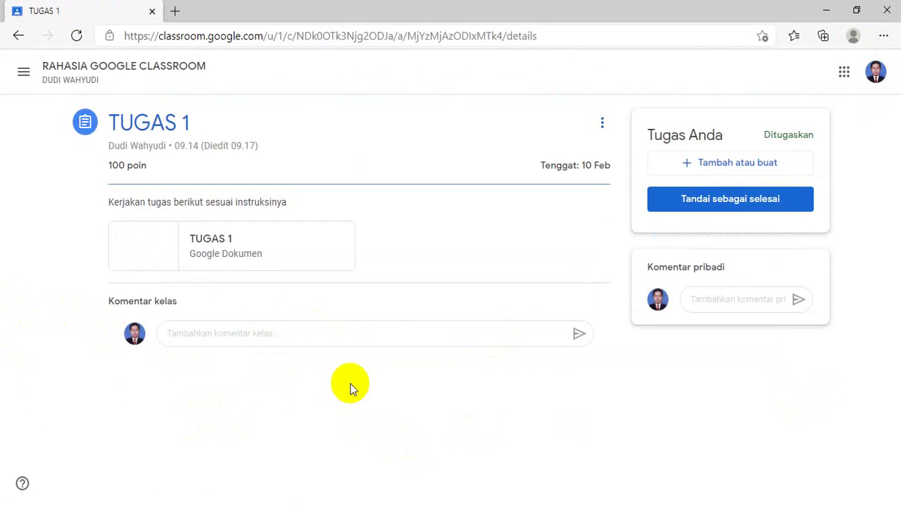
# Step: Open the TUGAS 1 document and add a line with another student's name and 'yang lain sudah mengerjakan soalnya...mohon koreksi..'
pyautogui.click(187, 240)
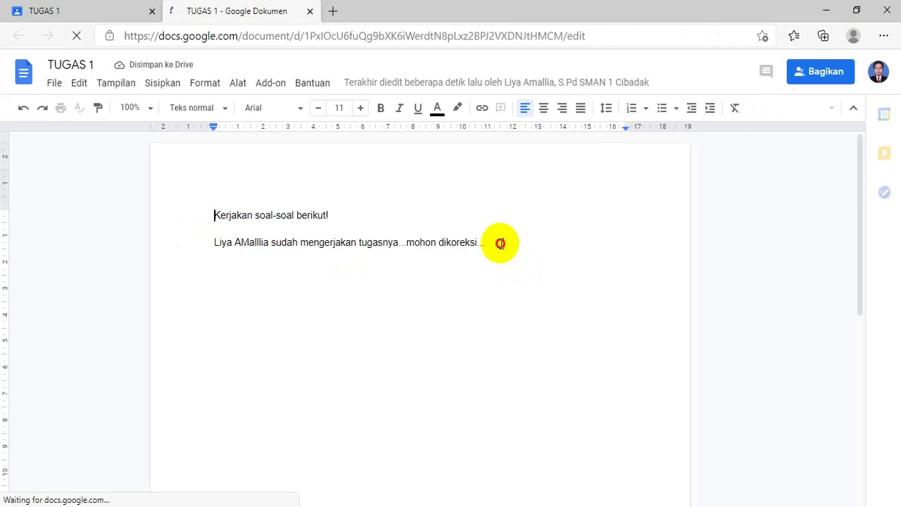
pyautogui.click(564, 245)
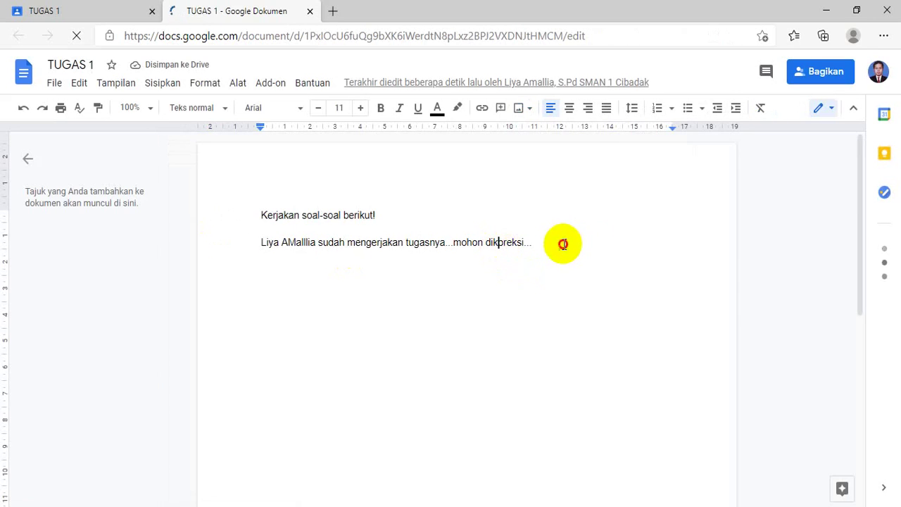
pyautogui.press('Return')
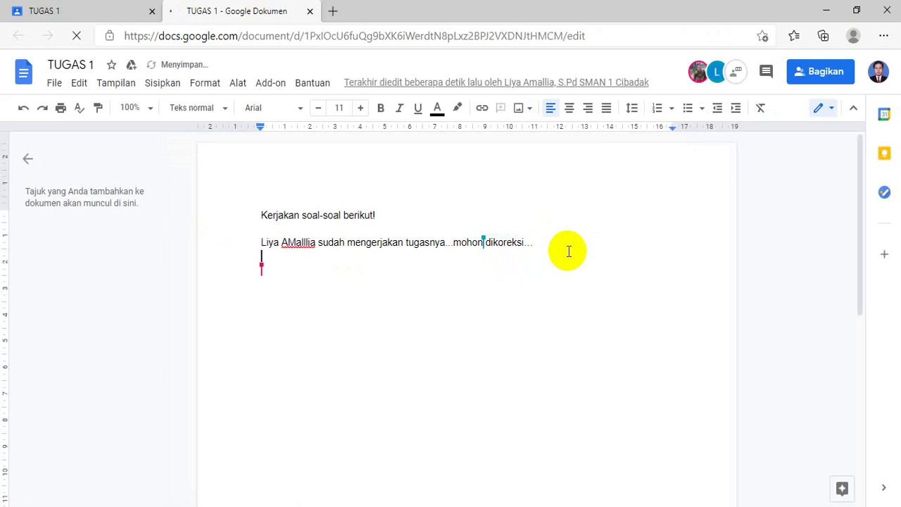
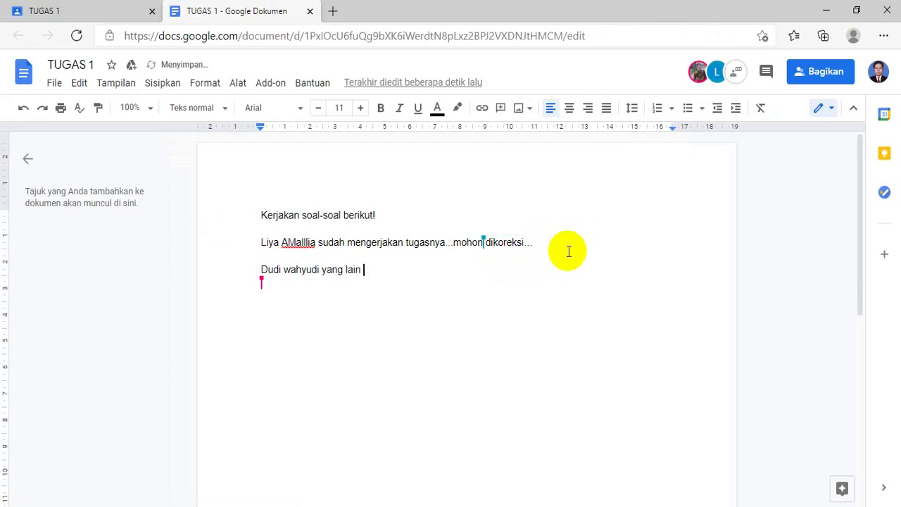
pyautogui.write('sudah mengerjakan soalnya')
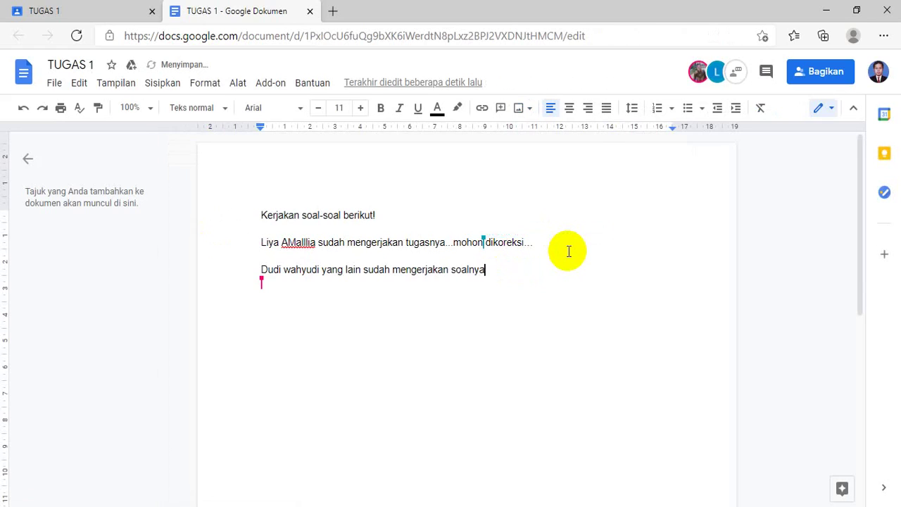
pyautogui.write('...mohon koreksi..')
# Step: Bold the first and second students' answer lines, then deselect the text
pyautogui.click(261, 244)
pyautogui.moveTo(261, 245); pyautogui.dragTo(576, 248)
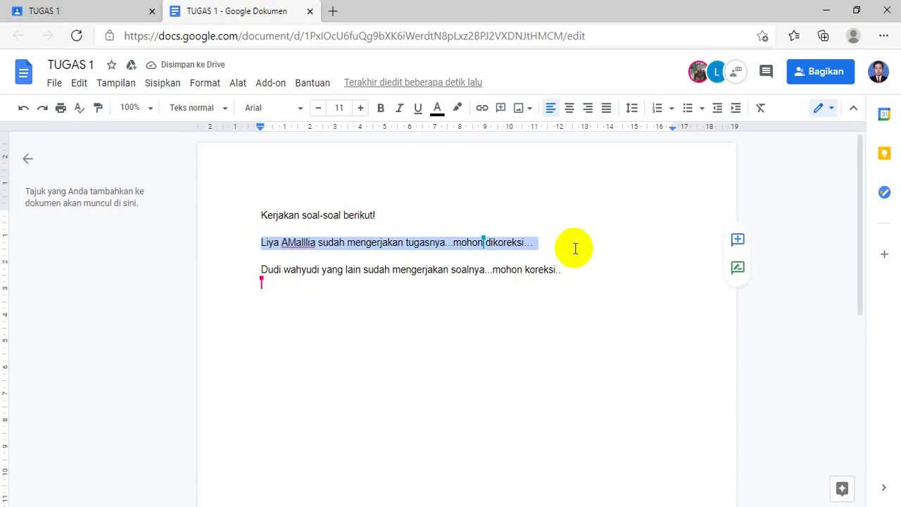
pyautogui.click(381, 108)
pyautogui.moveTo(260, 275); pyautogui.dragTo(569, 270)
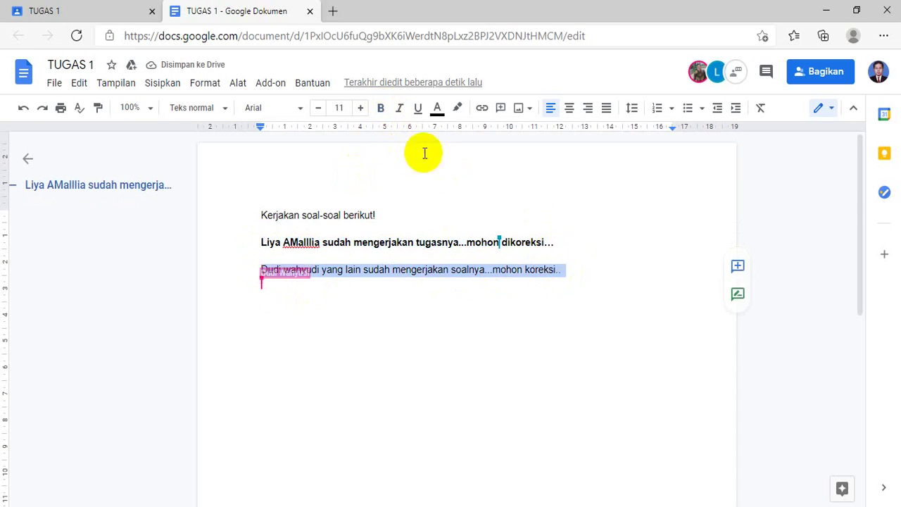
pyautogui.click(381, 108)
pyautogui.click(502, 333)
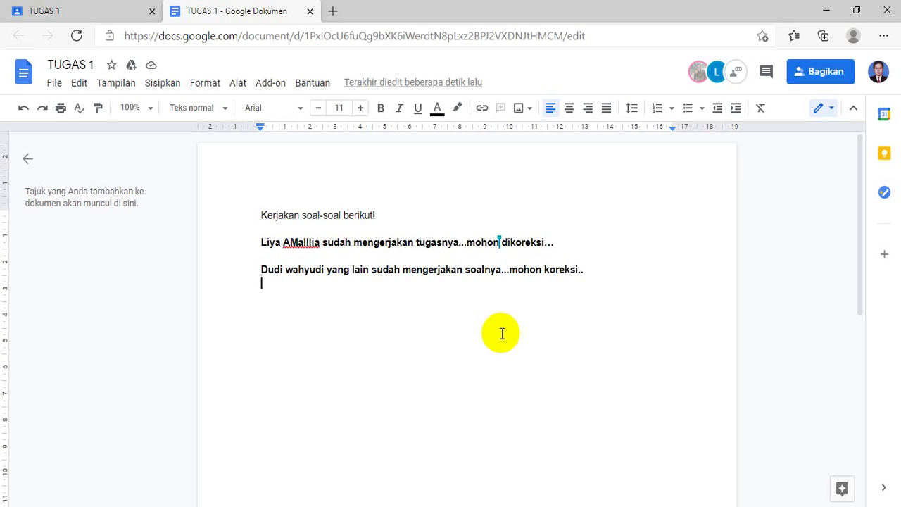
# Step: Type 'Opsi kedua (siswa dapat mengedit tugas secara online)' on the empty line below the answers
pyautogui.write('Opsi ke')
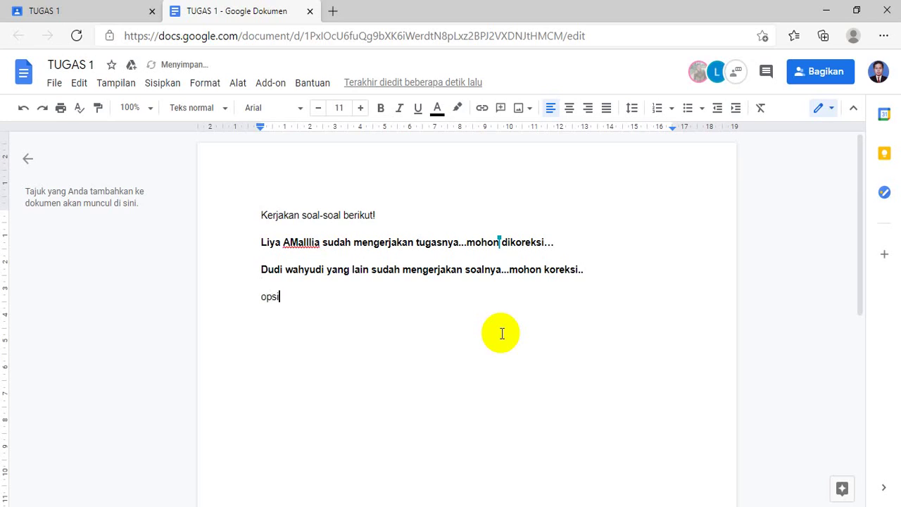
pyautogui.write('dua (siswa dapat menge')
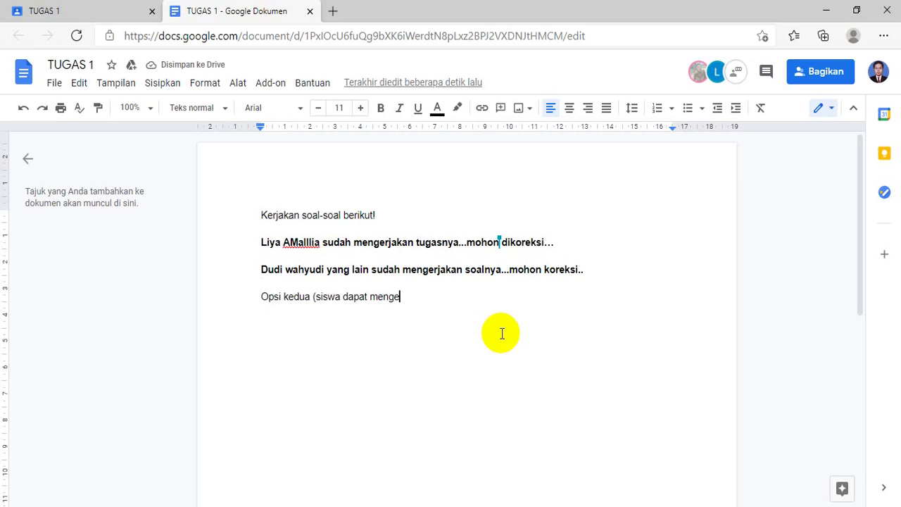
pyautogui.write('dit')
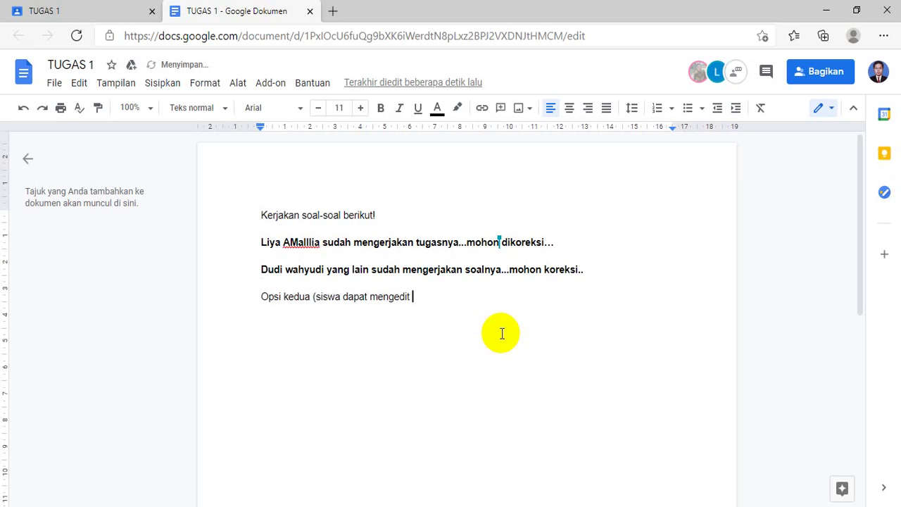
pyautogui.write(' tugas secara online)')
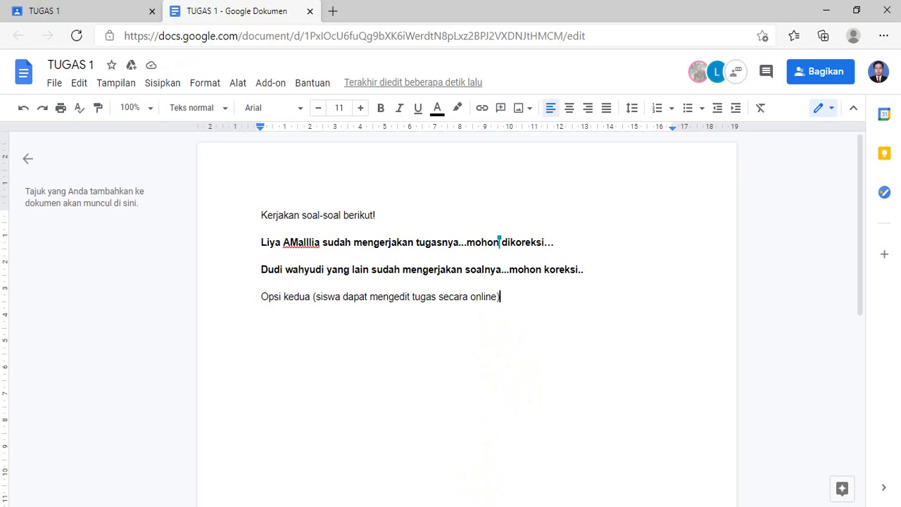
pyautogui.moveTo(469, 506)
# Step: Switch back to the teacher's Classwork window and open the Create menu
pyautogui.click(469, 506)
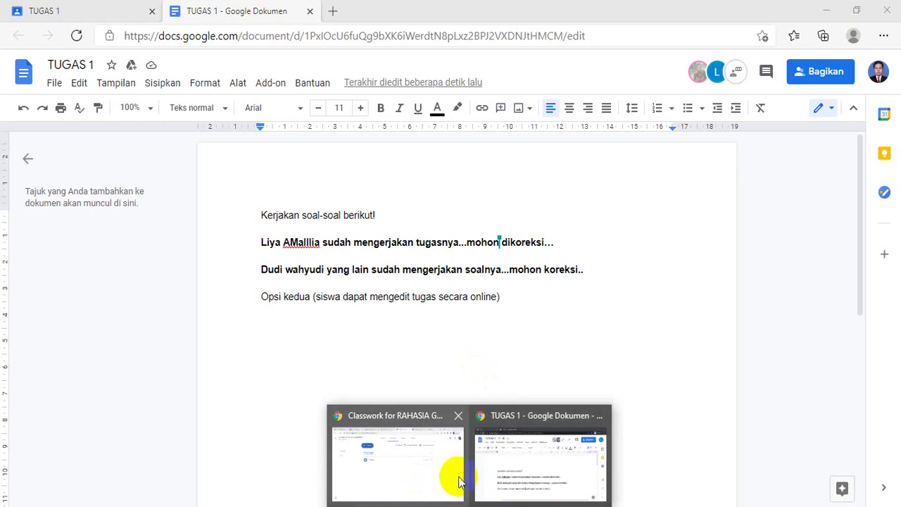
pyautogui.click(398, 462)
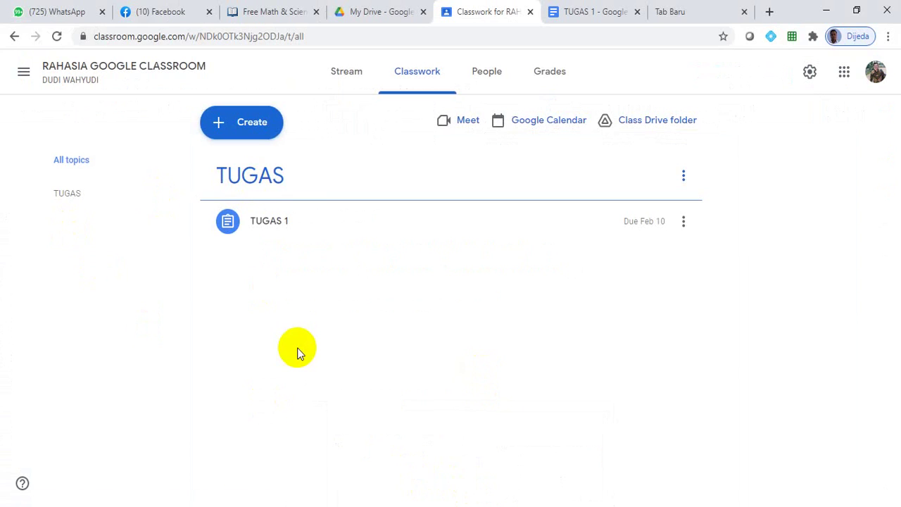
pyautogui.click(234, 134)
pyautogui.click(640, 374)
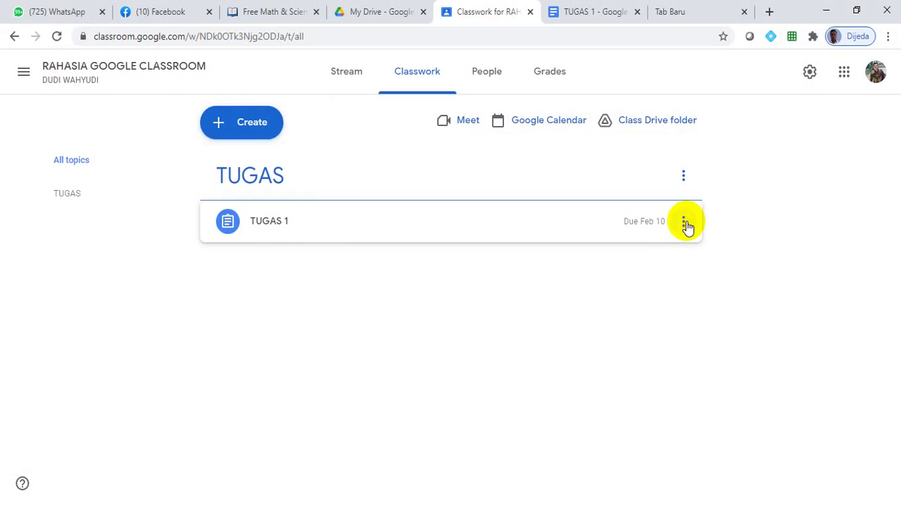
pyautogui.click(256, 128)
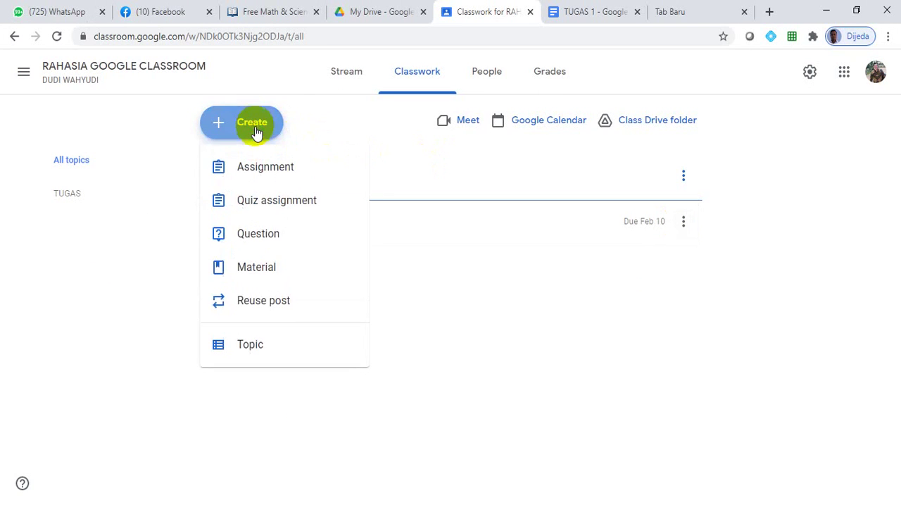
# Step: Start a new assignment titled TUGAS 2 with the instructions 'KERJAKAN SOAL-SOAL BERIKUT'
pyautogui.click(262, 167)
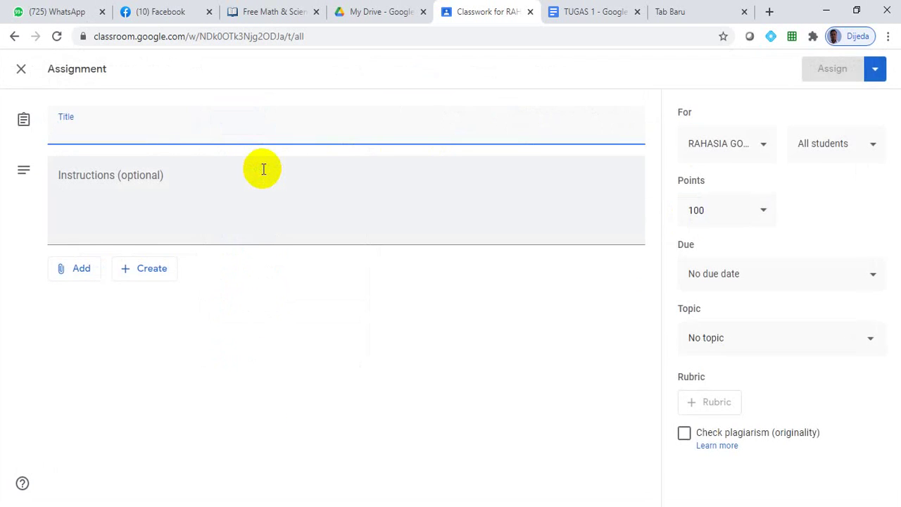
pyautogui.write('TUGAS 2')
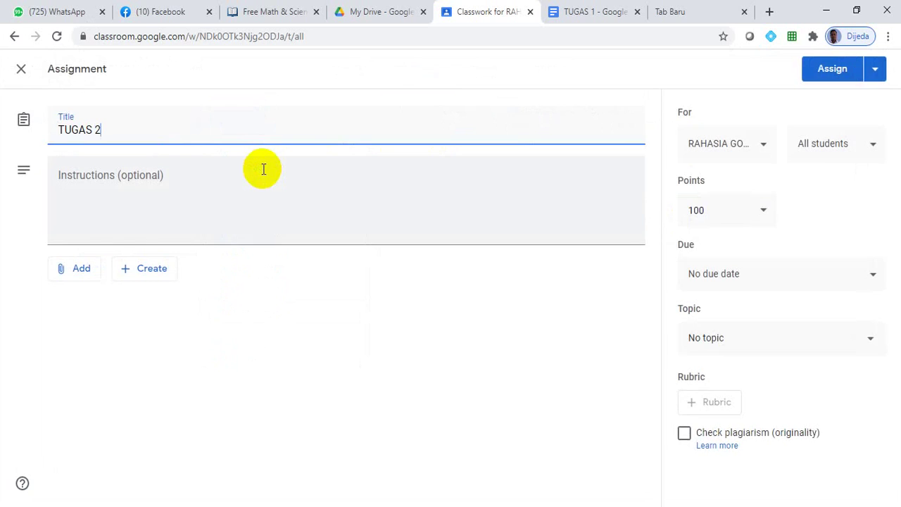
pyautogui.click(169, 170)
pyautogui.write('KE')
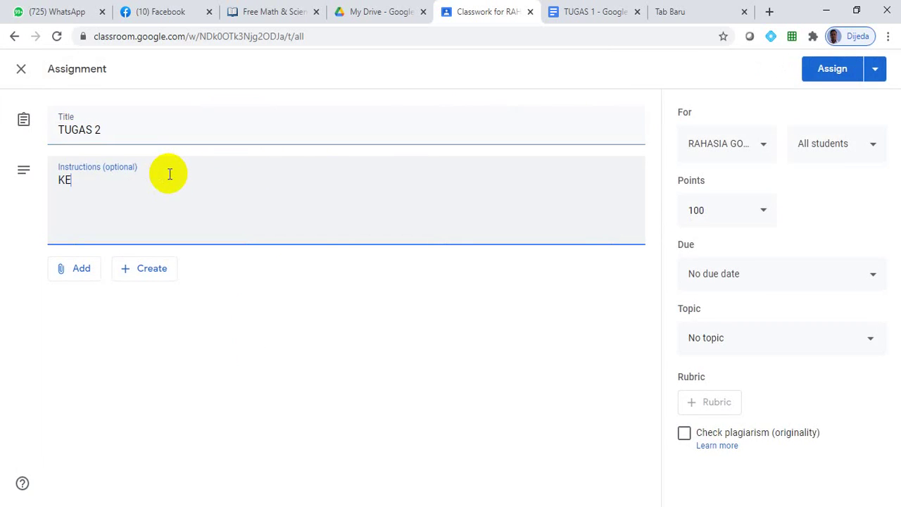
pyautogui.write('RJAKAN SOAL-SOAL BERIKUT')
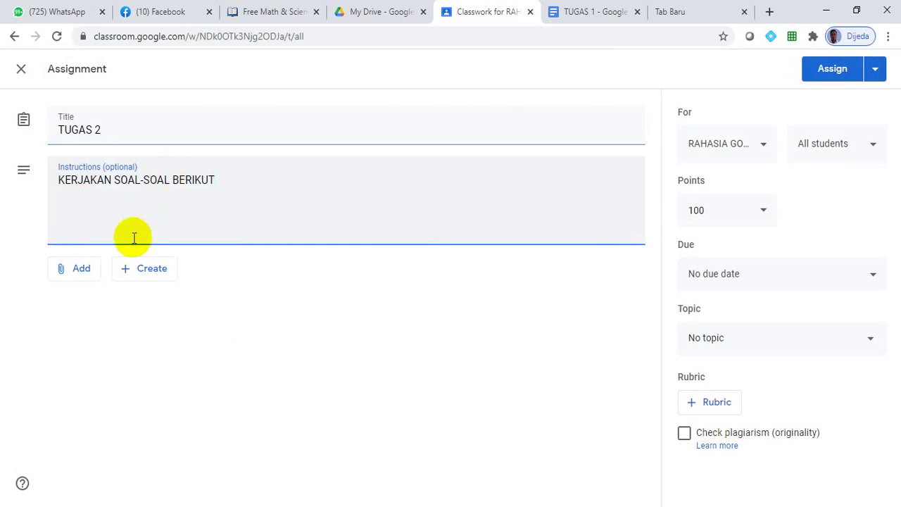
pyautogui.click(146, 268)
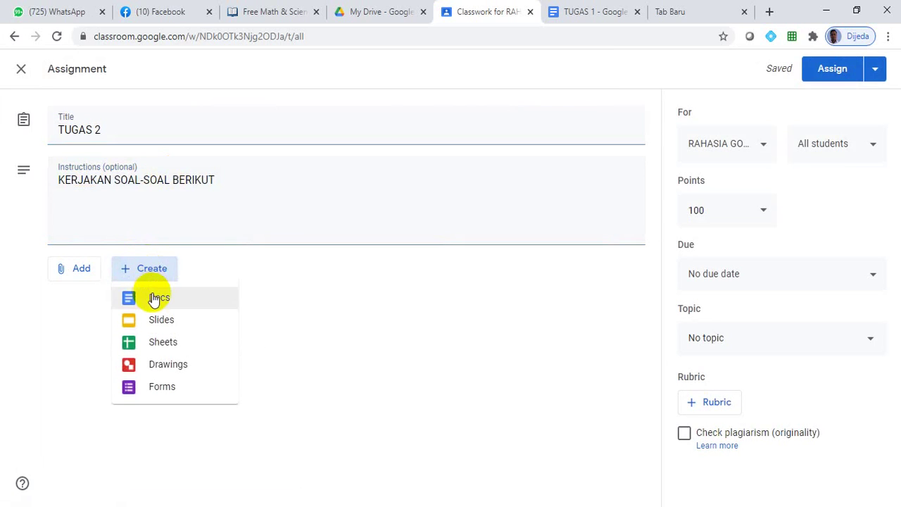
# Step: Create a new attached Google Doc headed 'KERJAKAN SOAL BERIKUT'
pyautogui.click(151, 299)
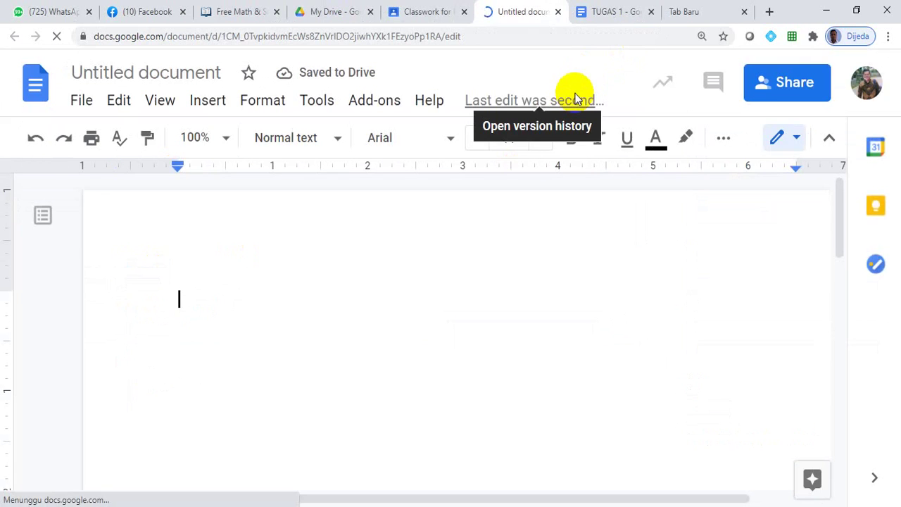
pyautogui.write('KERJAKAN ')
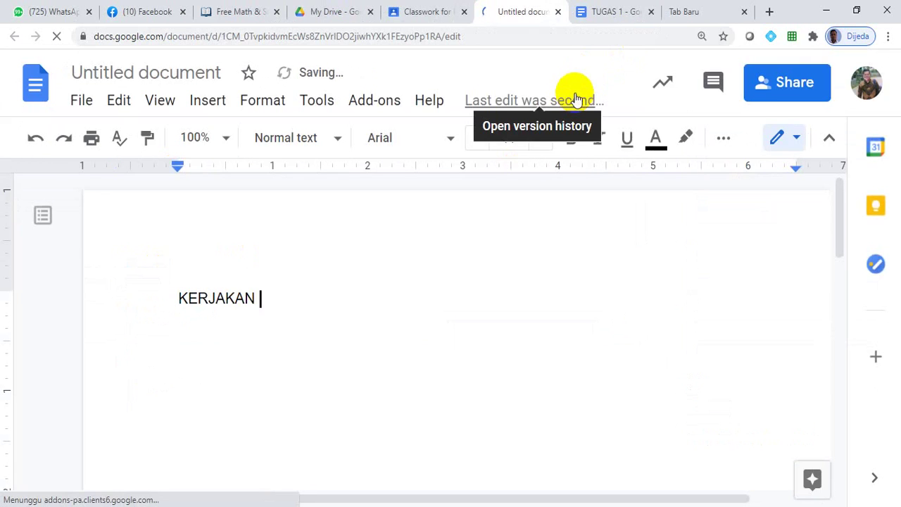
pyautogui.write('SOAL BERIKUT')
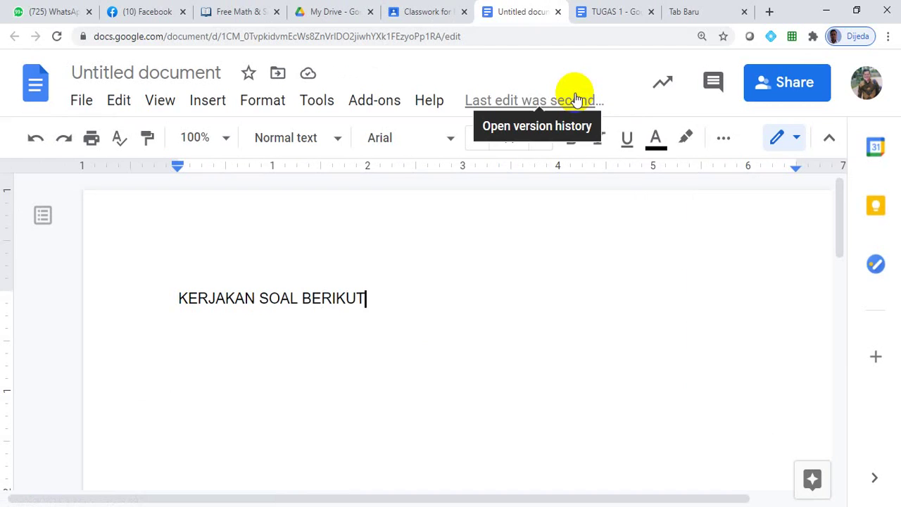
pyautogui.press('Return')
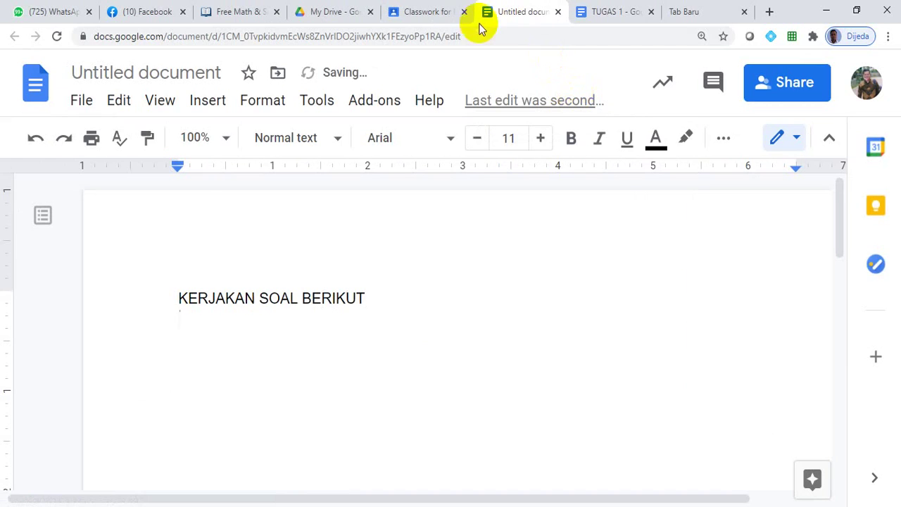
# Step: Rename the document TUGAS 2 and return to the Classroom assignment draft
pyautogui.click(158, 73)
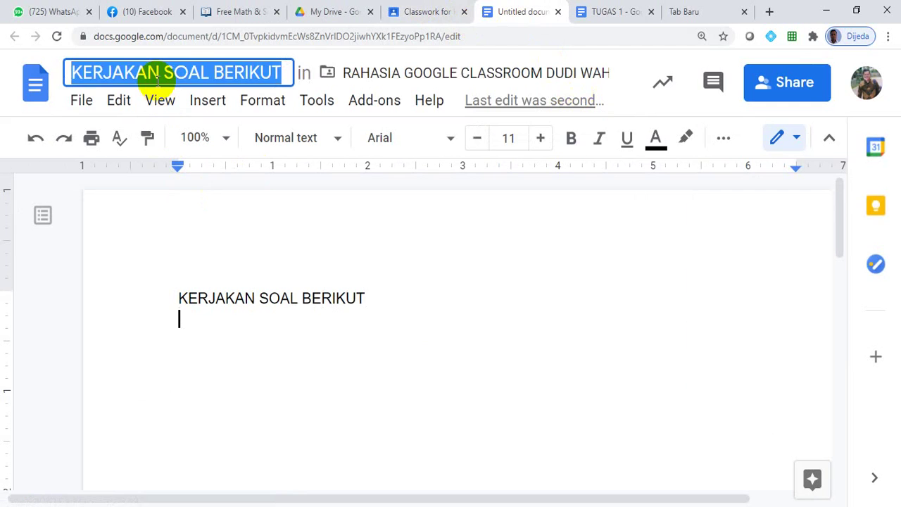
pyautogui.write('TUGAS 2')
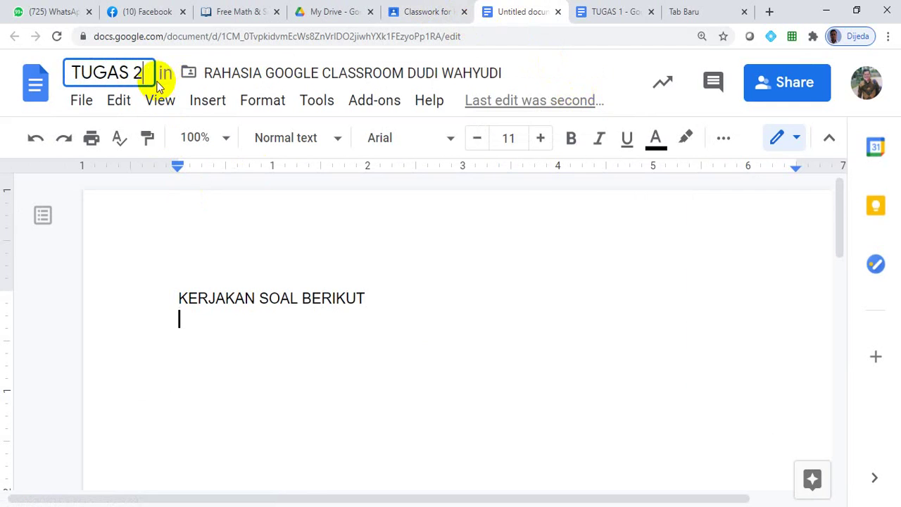
pyautogui.click(539, 350)
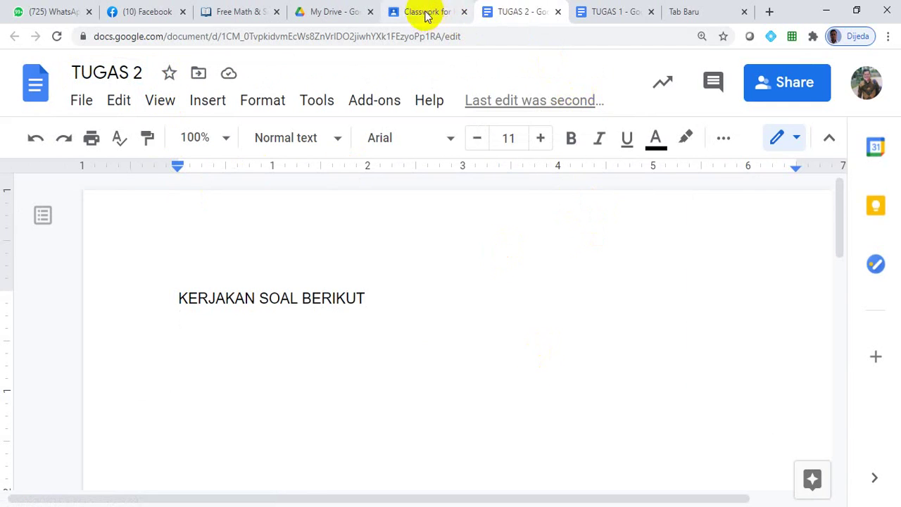
pyautogui.click(422, 13)
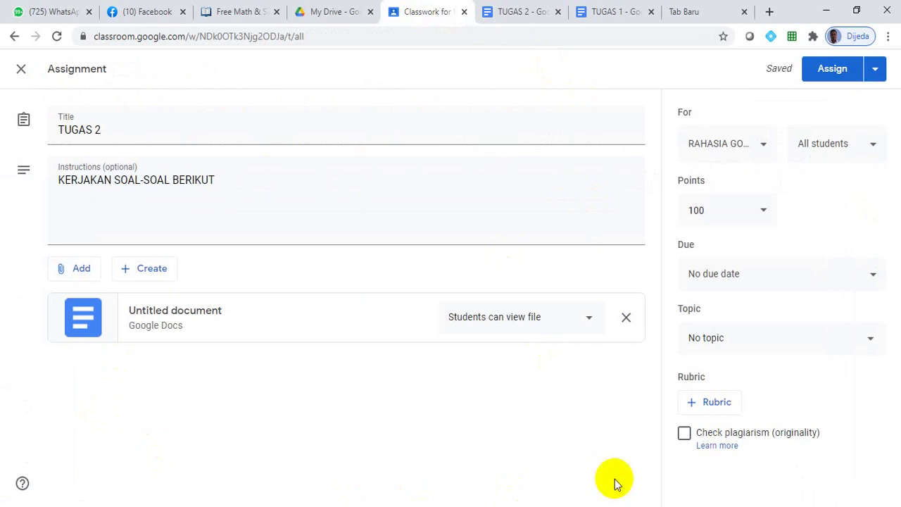
# Step: Give each student their own copy of the document and set the due date to Feb 10
pyautogui.click(588, 321)
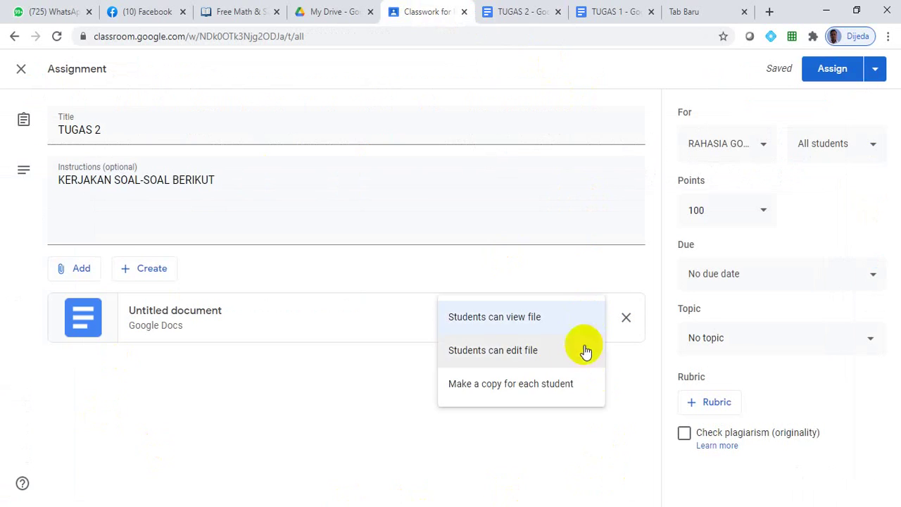
pyautogui.click(567, 387)
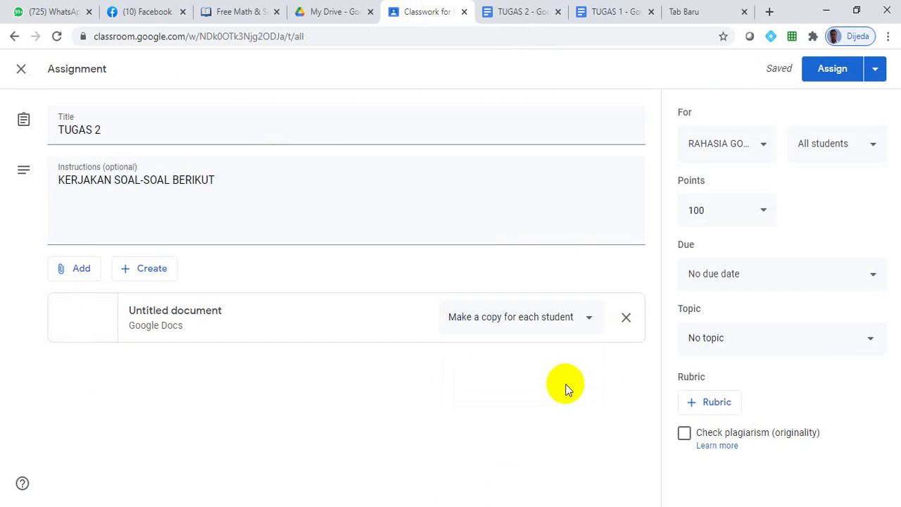
pyautogui.click(859, 284)
pyautogui.click(772, 334)
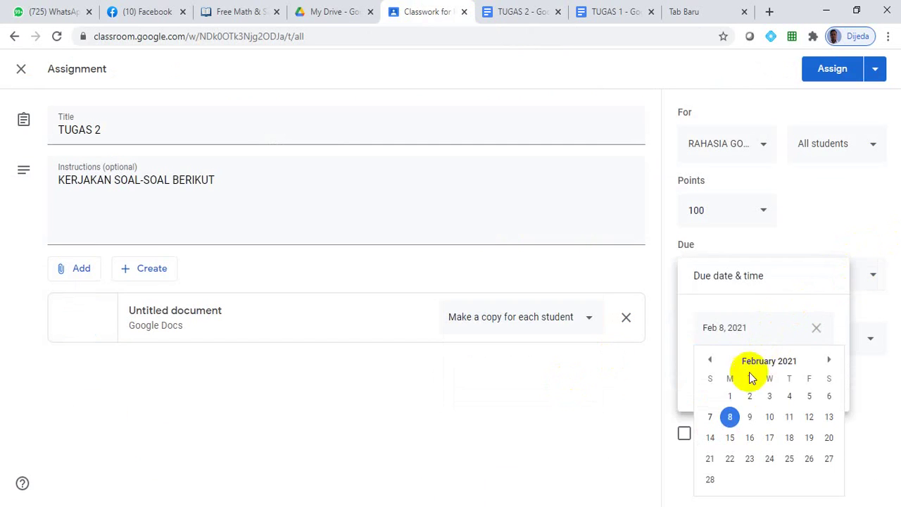
pyautogui.click(770, 416)
pyautogui.click(596, 436)
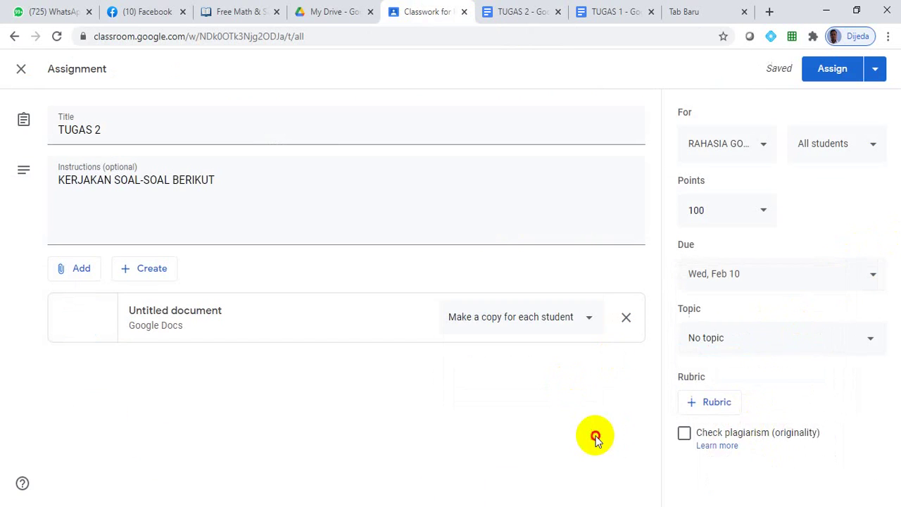
# Step: File the assignment under the TUGAS topic and assign it
pyautogui.click(766, 333)
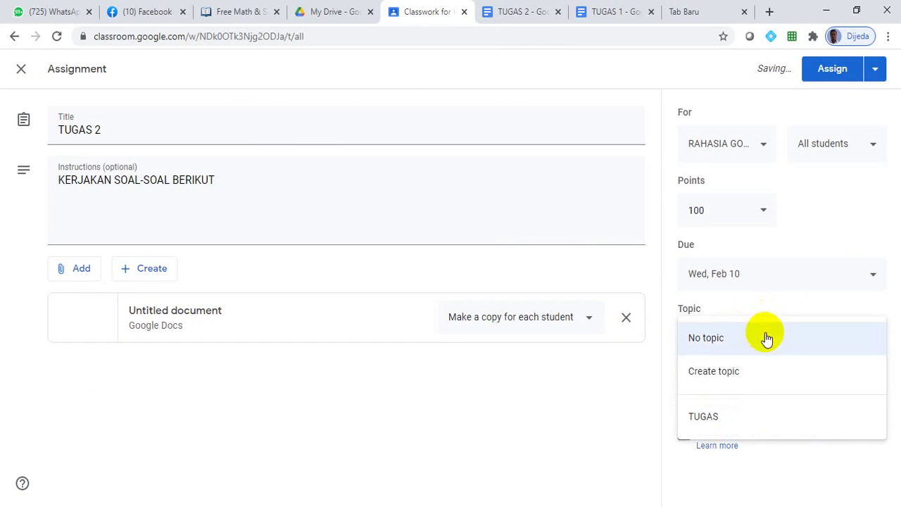
pyautogui.click(725, 418)
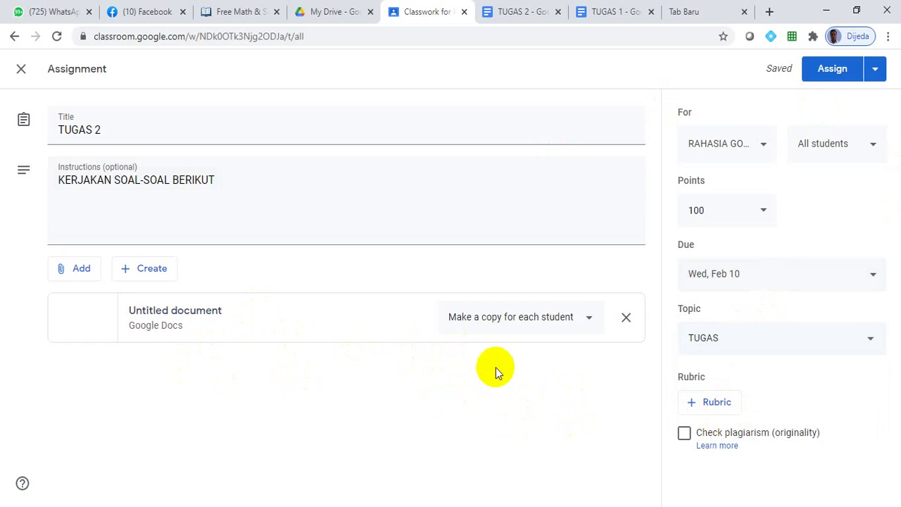
pyautogui.click(825, 73)
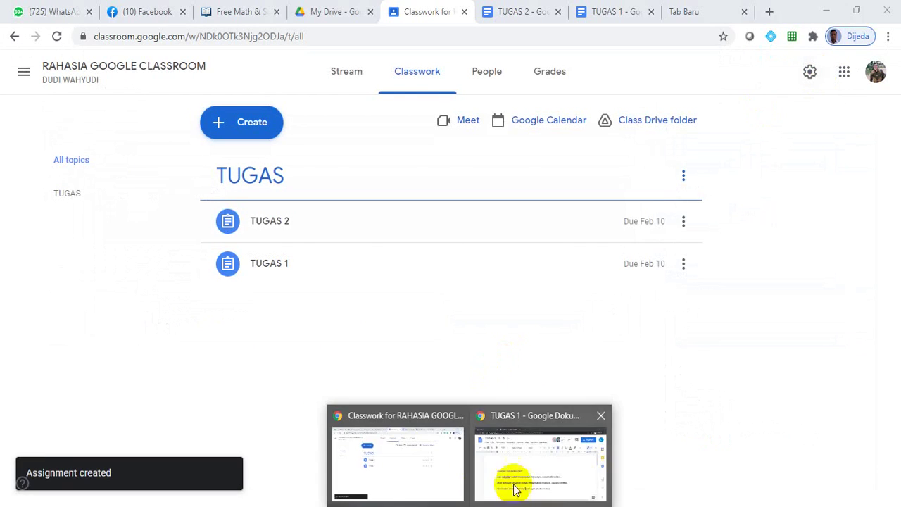
pyautogui.click(513, 484)
pyautogui.click(61, 11)
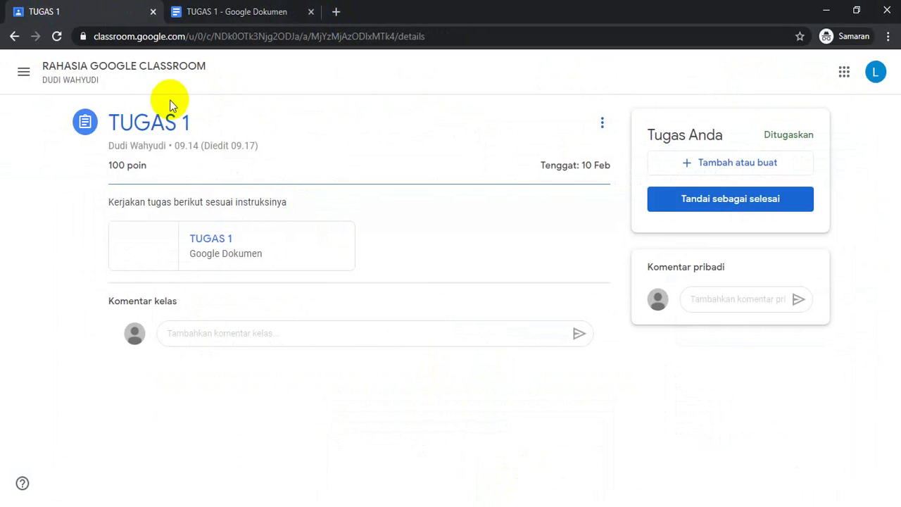
pyautogui.click(57, 75)
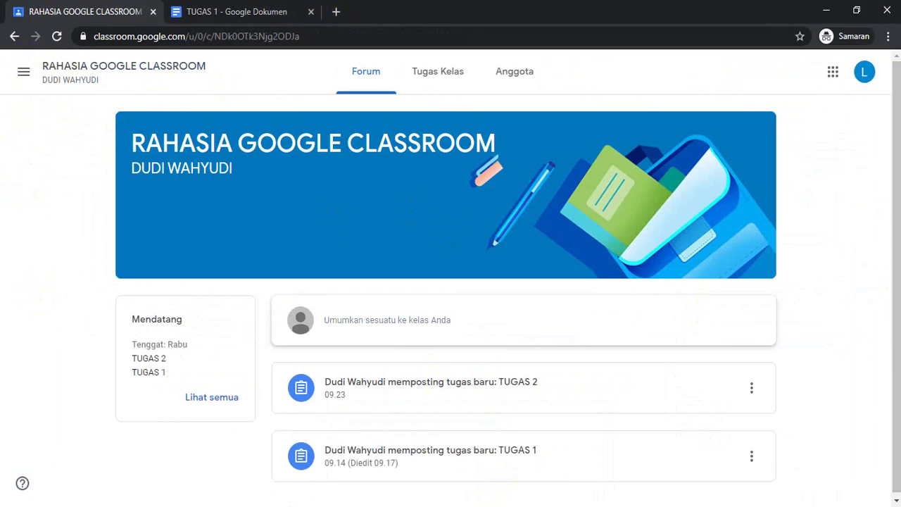
pyautogui.click(482, 401)
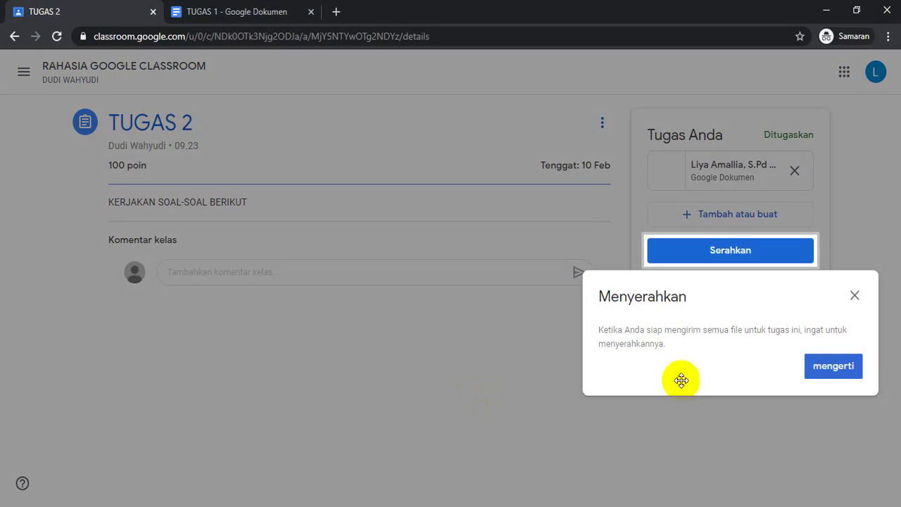
pyautogui.click(834, 366)
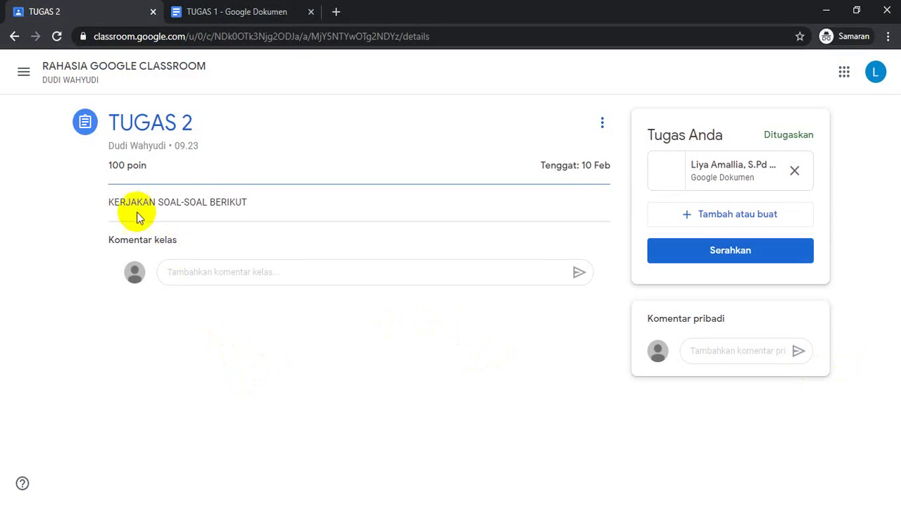
pyautogui.click(57, 36)
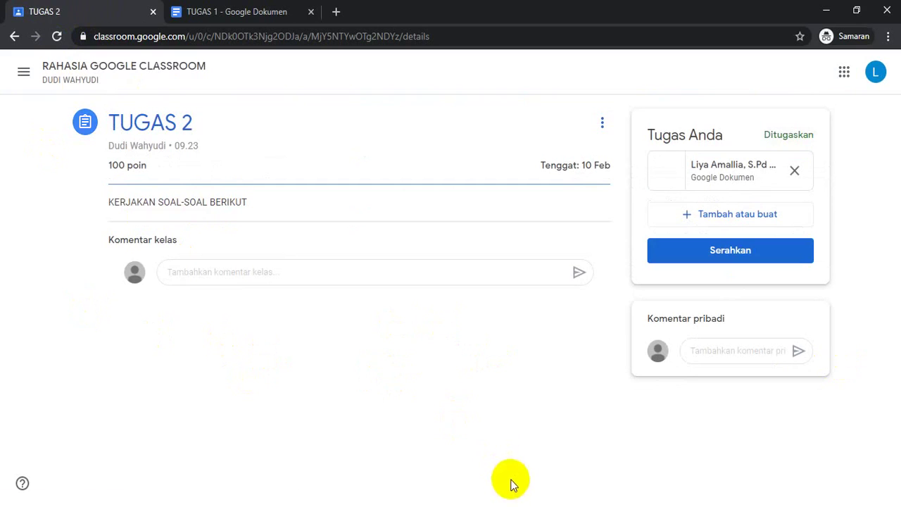
pyautogui.click(470, 506)
pyautogui.click(407, 476)
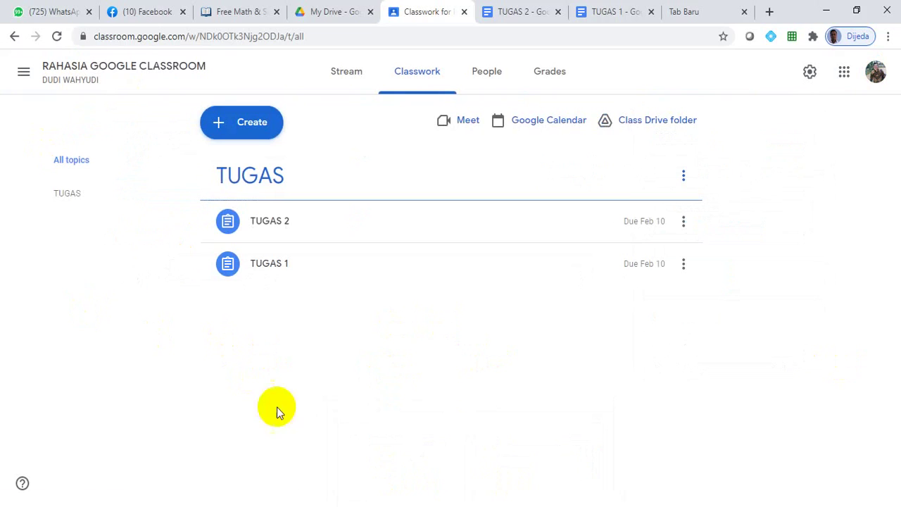
# Step: Re-save TUGAS 2 via Edit, expand it to confirm 2 students assigned, then bring up the student's window
pyautogui.click(683, 223)
pyautogui.click(641, 254)
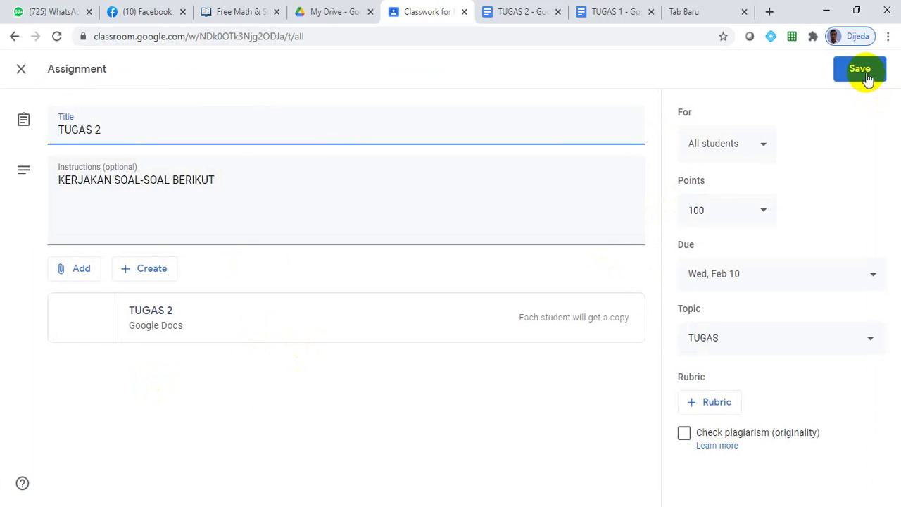
pyautogui.click(867, 78)
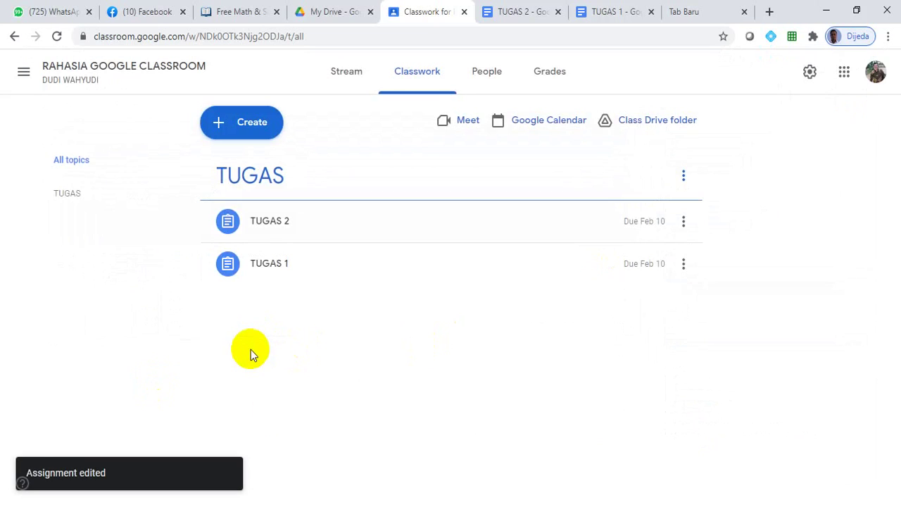
pyautogui.click(233, 222)
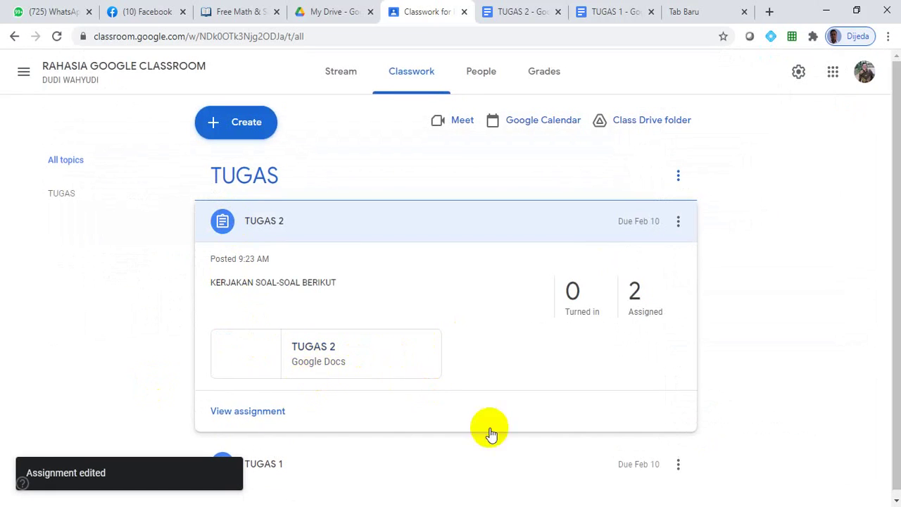
pyautogui.click(492, 475)
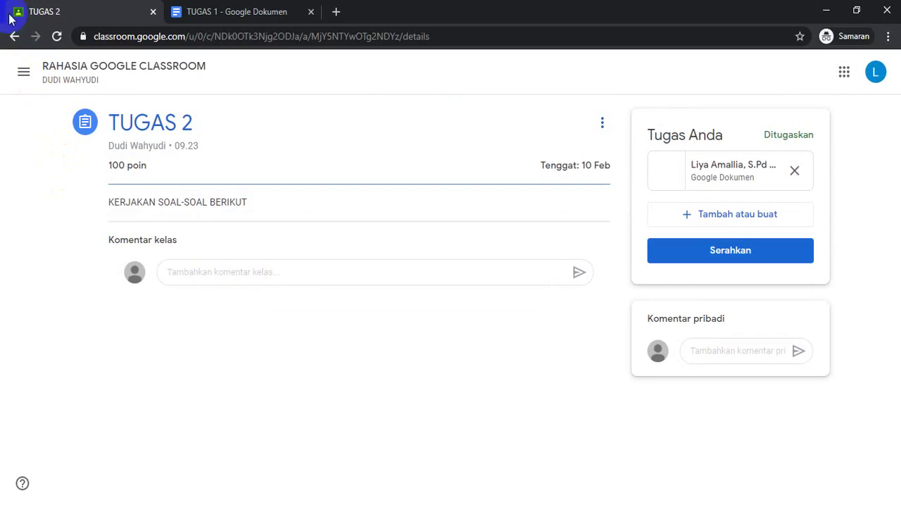
# Step: Reload the student's assignment pages and return to the class stream
pyautogui.click(57, 36)
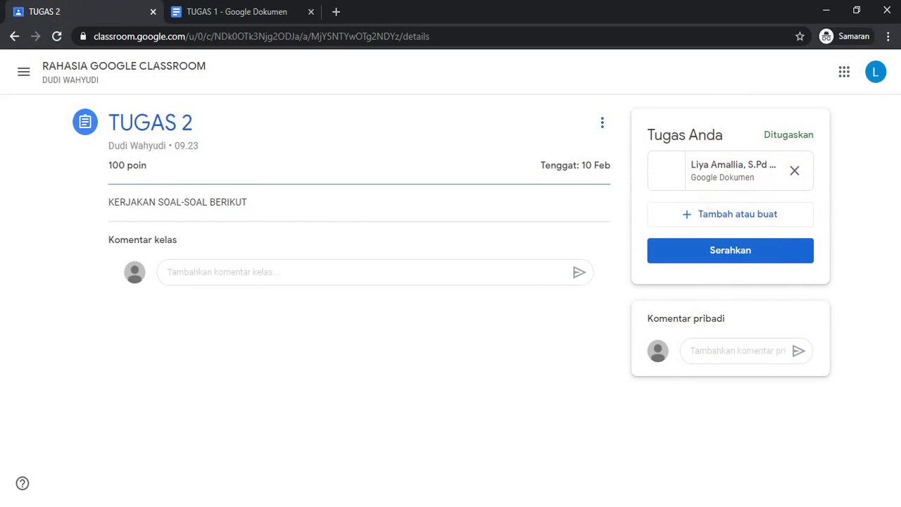
pyautogui.click(377, 458)
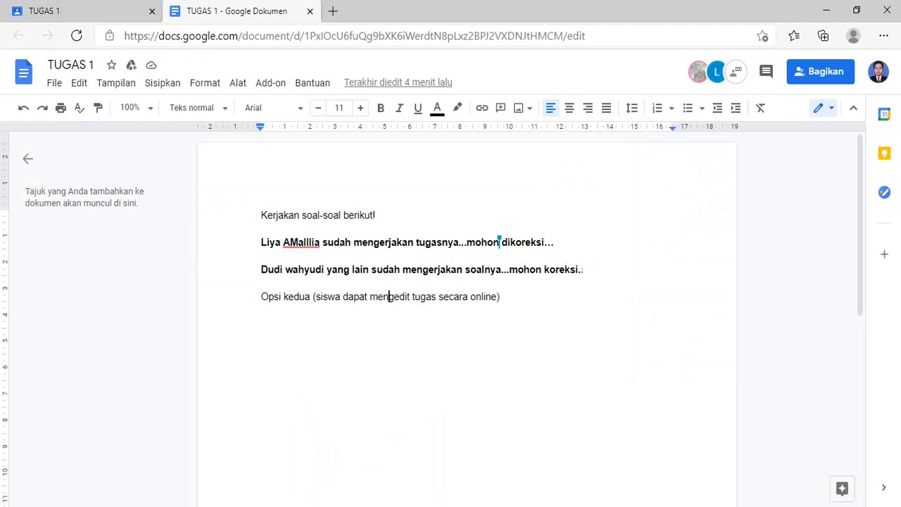
pyautogui.click(76, 13)
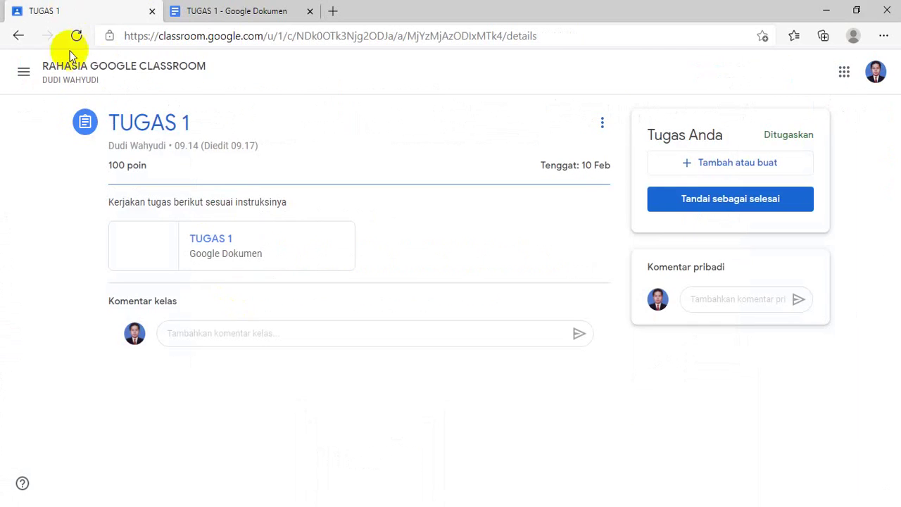
pyautogui.click(76, 35)
pyautogui.click(65, 71)
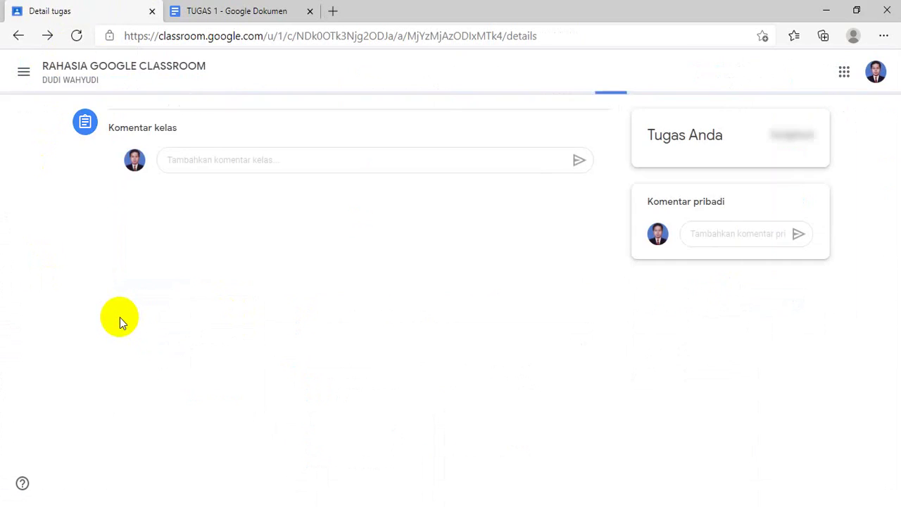
pyautogui.click(67, 76)
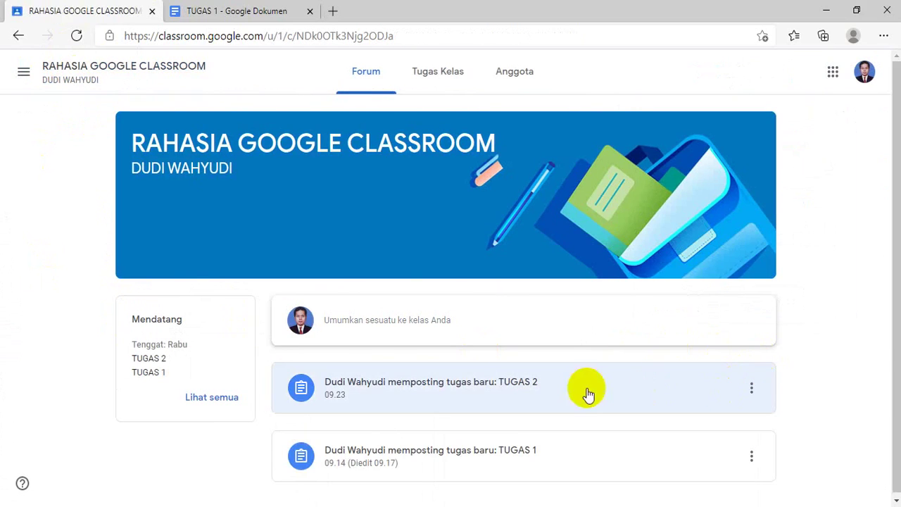
# Step: Open the TUGAS 2 assignment details and bring the second student's browser window forward
pyautogui.click(404, 379)
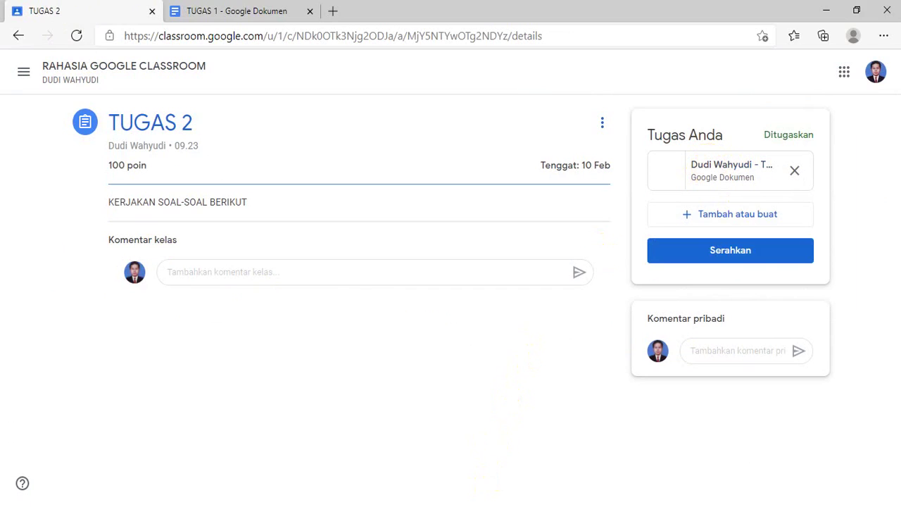
pyautogui.moveTo(472, 503)
pyautogui.click(523, 475)
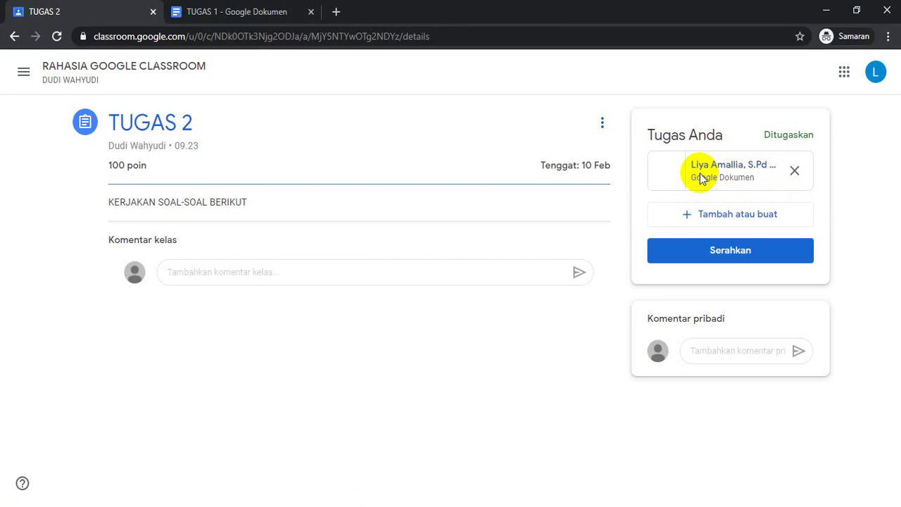
# Step: Open the attached TUGAS 2 Doc and type 'baik pak..tugas sudah saya kerjakan' below the heading
pyautogui.click(700, 178)
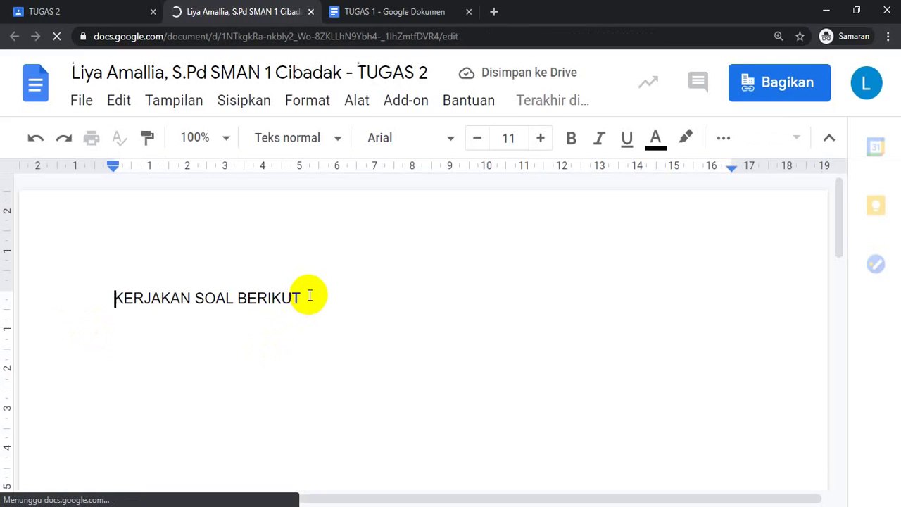
pyautogui.click(350, 297)
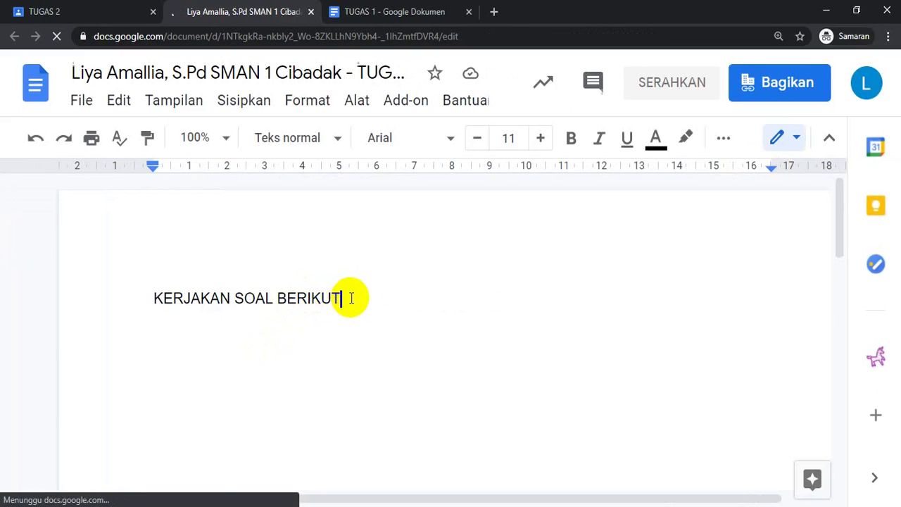
pyautogui.press('Return')
pyautogui.write('OK')
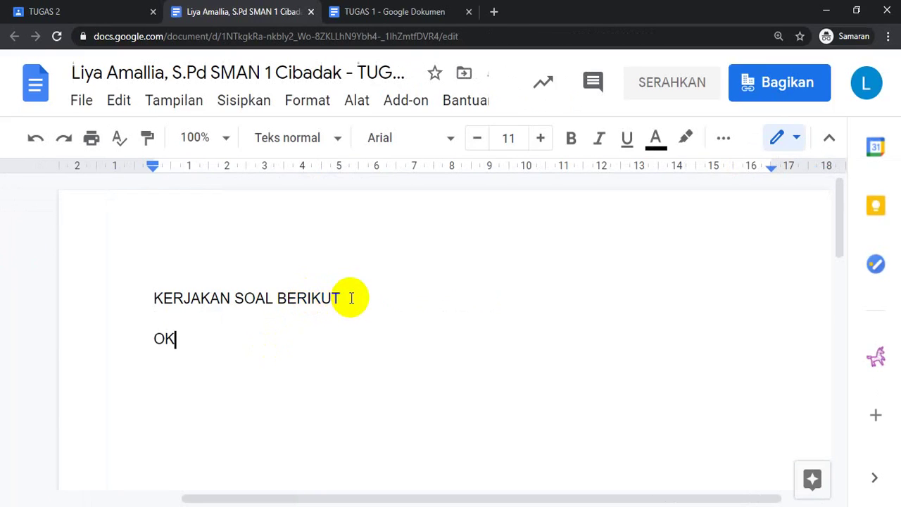
pyautogui.press('BackSpace')
pyautogui.write('k')
pyautogui.press('BackSpace')
pyautogui.press('BackSpace')
pyautogui.write('baik pak..')
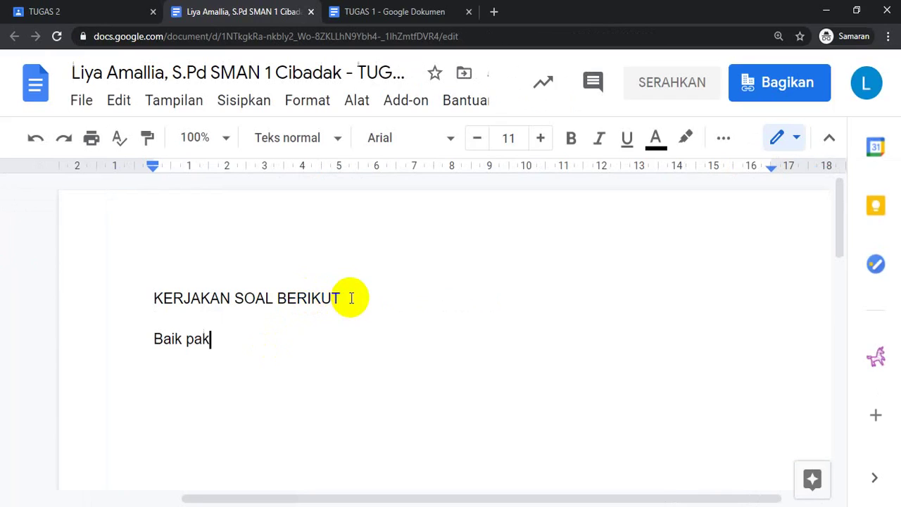
pyautogui.write('tugas s')
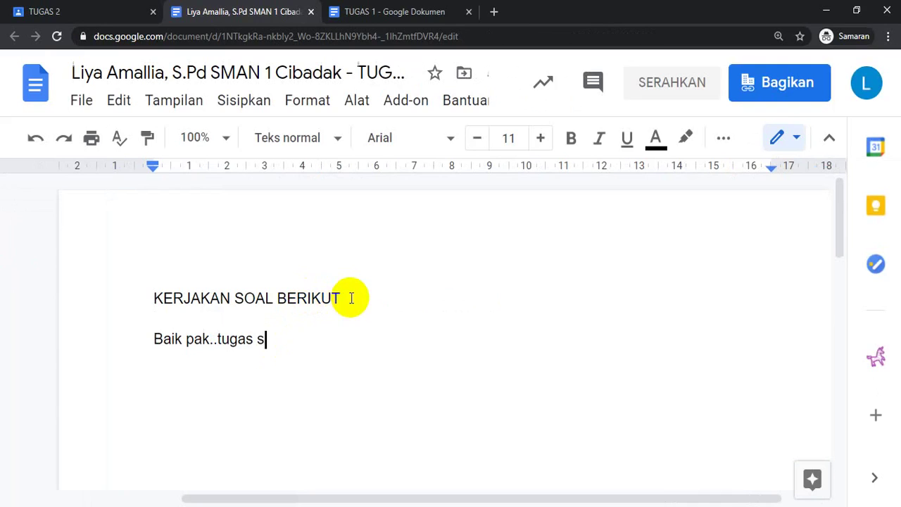
pyautogui.write('udah saya ker')
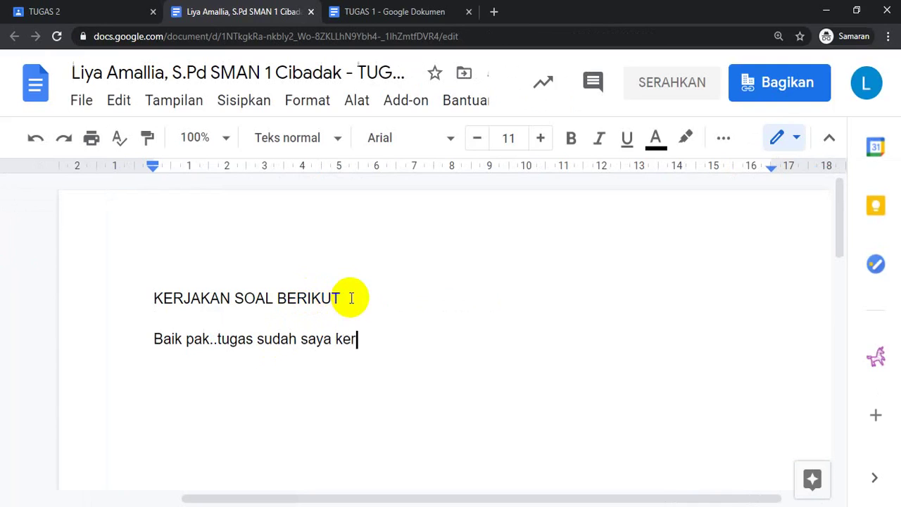
pyautogui.write('jakan')
# Step: Add the student's name in parentheses on the line below the reply
pyautogui.press('Return')
pyautogui.write('(')
pyautogui.write('iya')
pyautogui.press('BackSpace')
pyautogui.press('BackSpace')
pyautogui.press('BackSpace')
pyautogui.write('Iy')
pyautogui.press('BackSpace')
pyautogui.write(')')
pyautogui.press('BackSpace')
pyautogui.write('a)')
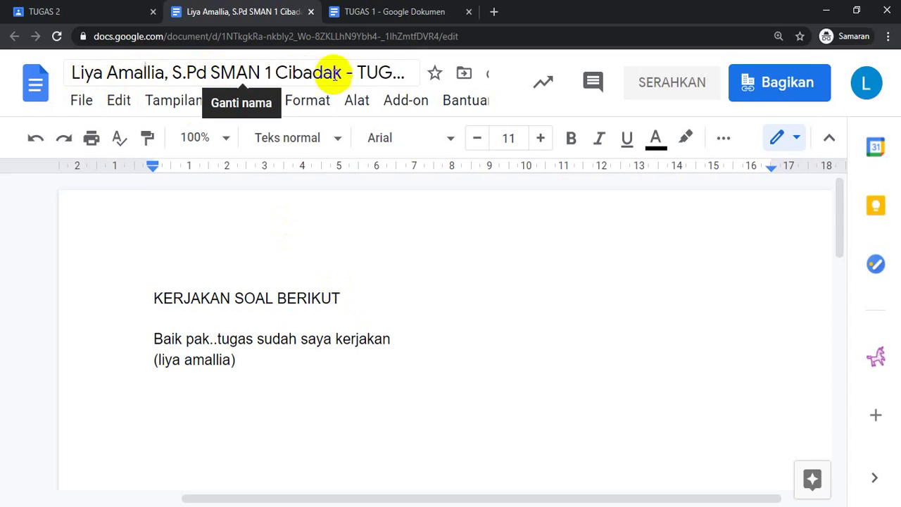
# Step: Append '2' to the document title so it ends with TUGAS 2
pyautogui.click(382, 73)
pyautogui.write('2')
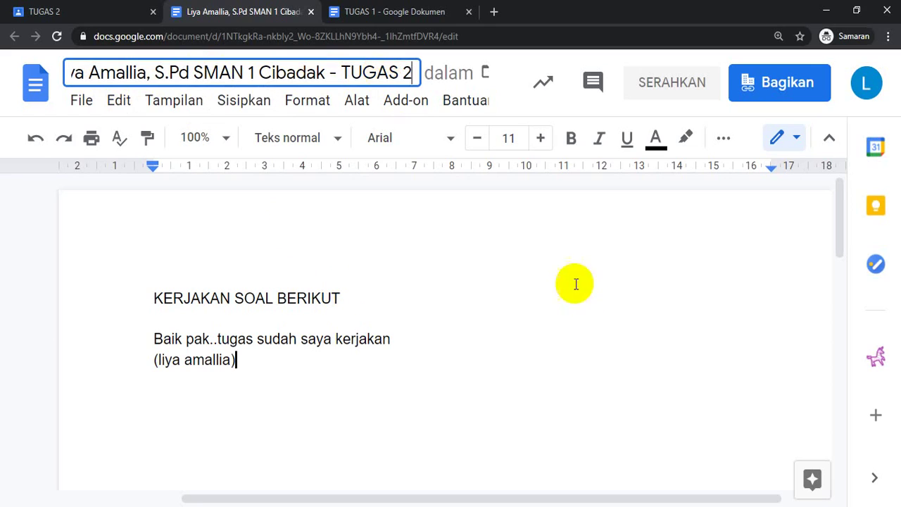
pyautogui.hotkey('alt', 'Tab')
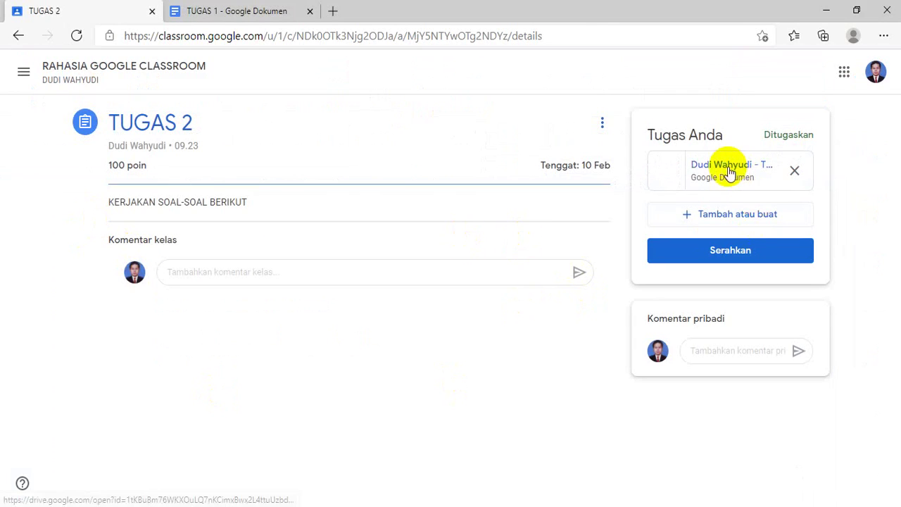
# Step: Open this student's attached TUGAS 2 copy and add an empty line below 'KERJAKAN SOAL BERIKUT'
pyautogui.click(676, 173)
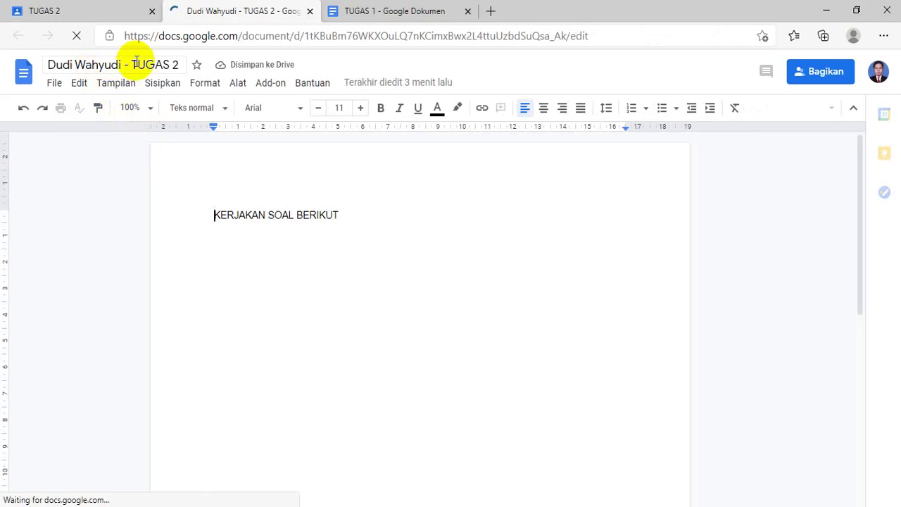
pyautogui.click(407, 214)
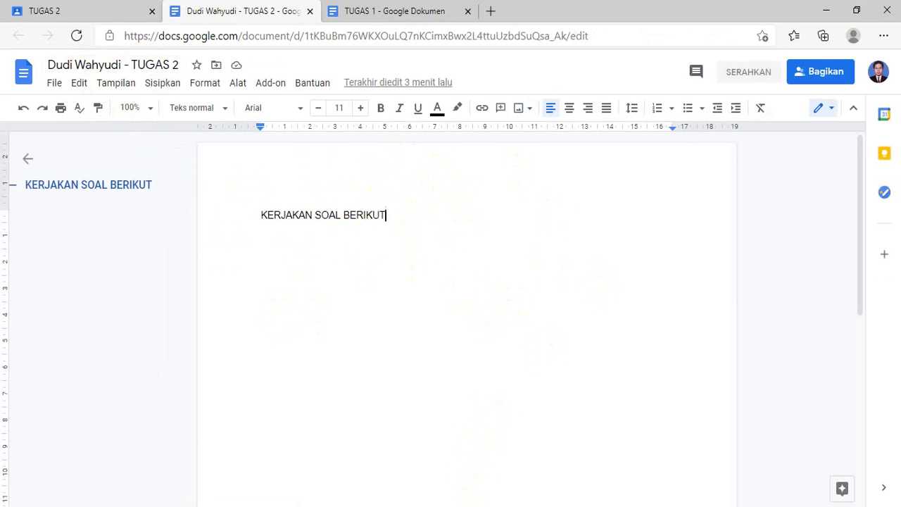
pyautogui.moveTo(470, 506)
pyautogui.click(507, 477)
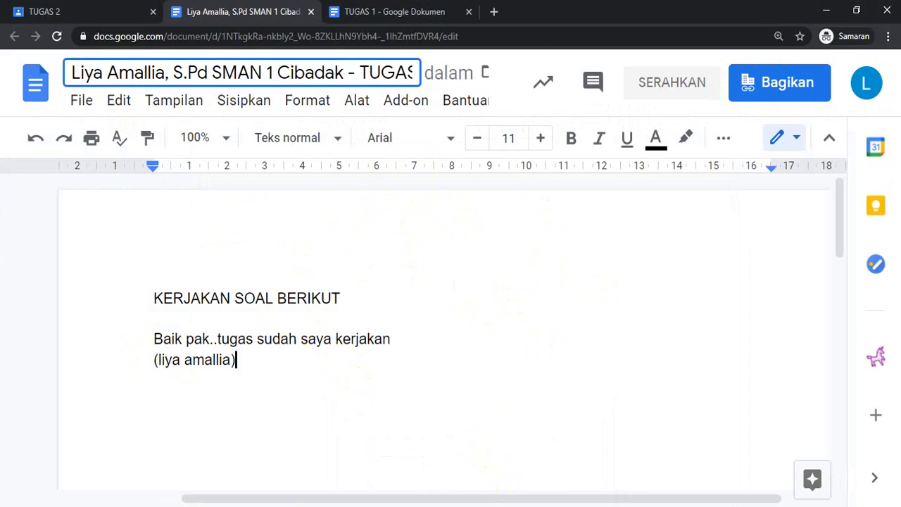
pyautogui.hotkey('alt', 'Tab')
pyautogui.press('Return')
pyautogui.press('Return')
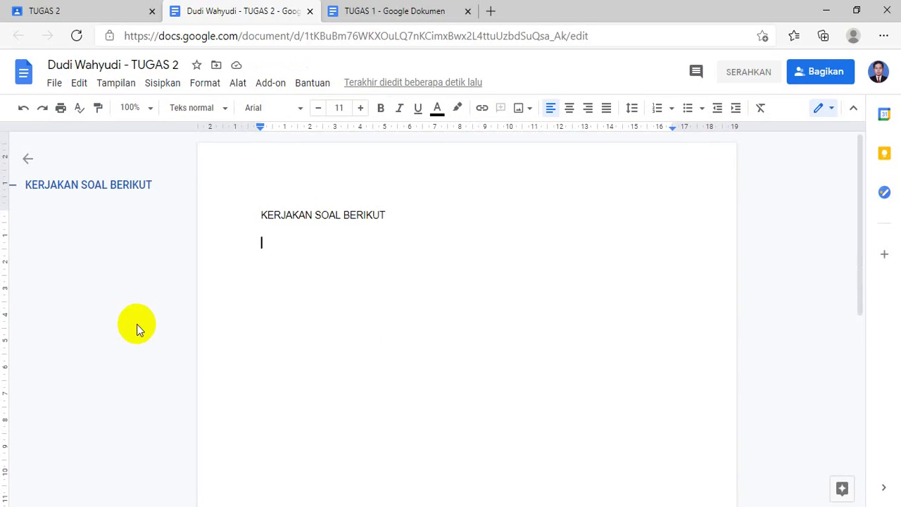
# Step: Type 'sudah pa dikerjakan' and the student's name in parentheses, moving the name to its own line
pyautogui.write('sudh')
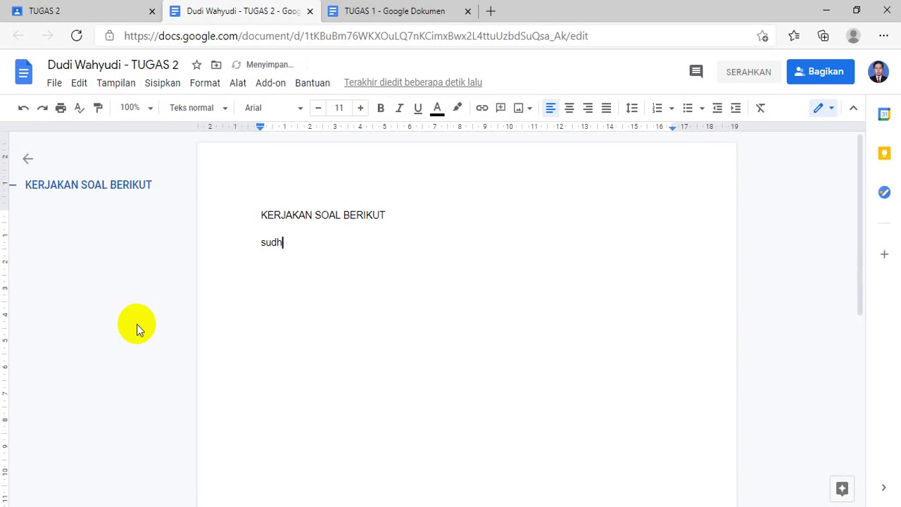
pyautogui.press('BackSpace')
pyautogui.write('ah pa dikerjakan')
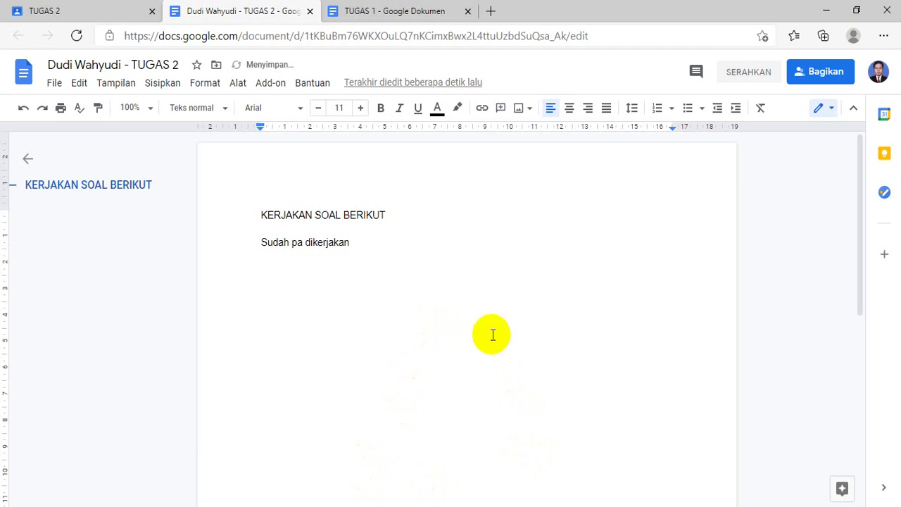
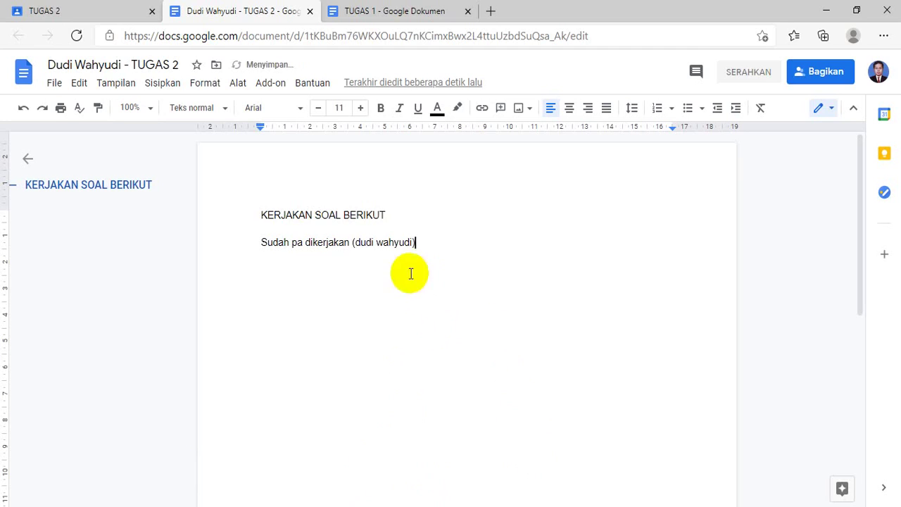
pyautogui.click(351, 242)
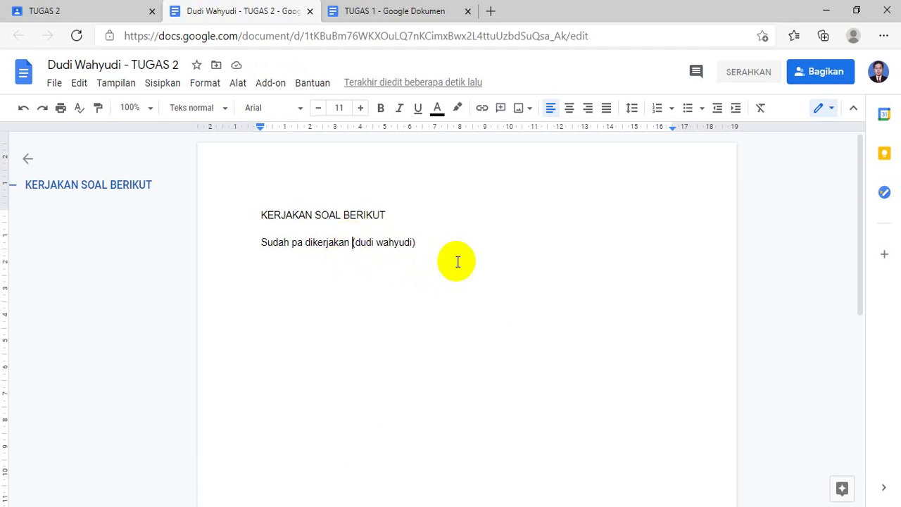
pyautogui.press('Return')
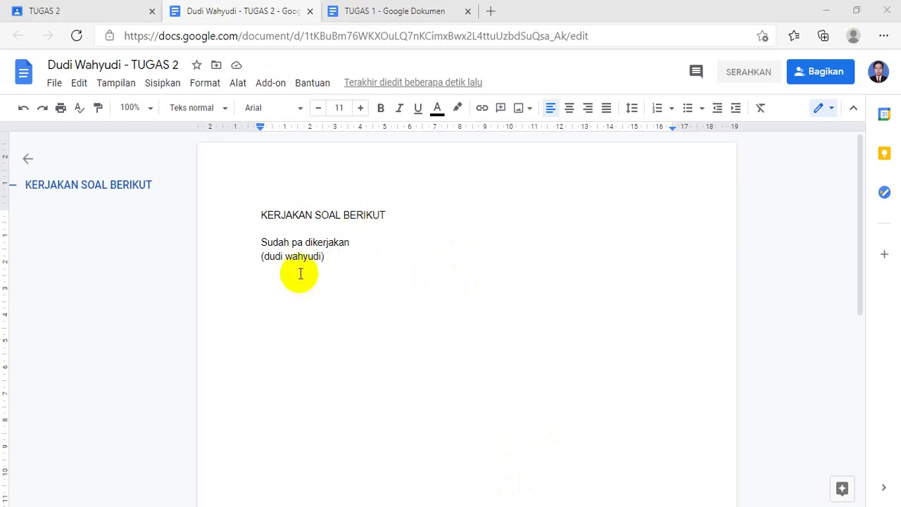
# Step: Add 'siswa' inside the name's closing parenthesis and start a line below the name
pyautogui.click(383, 263)
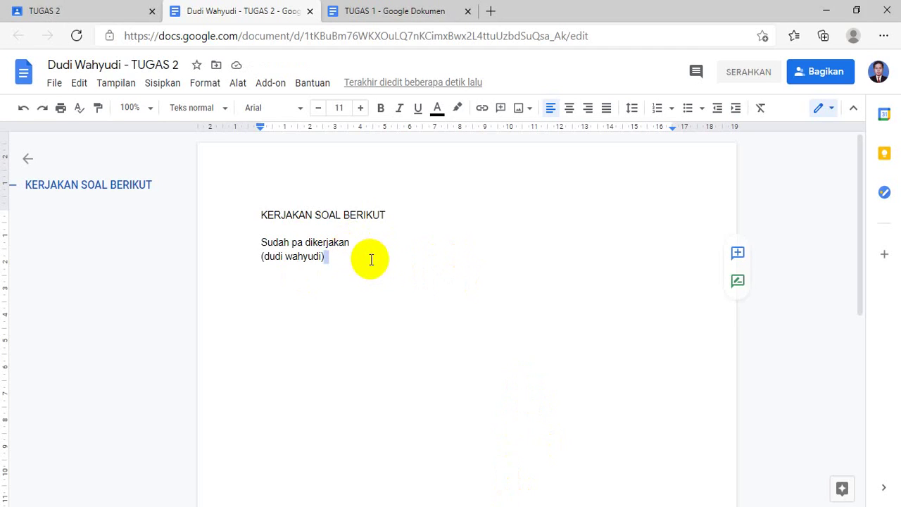
pyautogui.click(371, 260)
pyautogui.write('siswa')
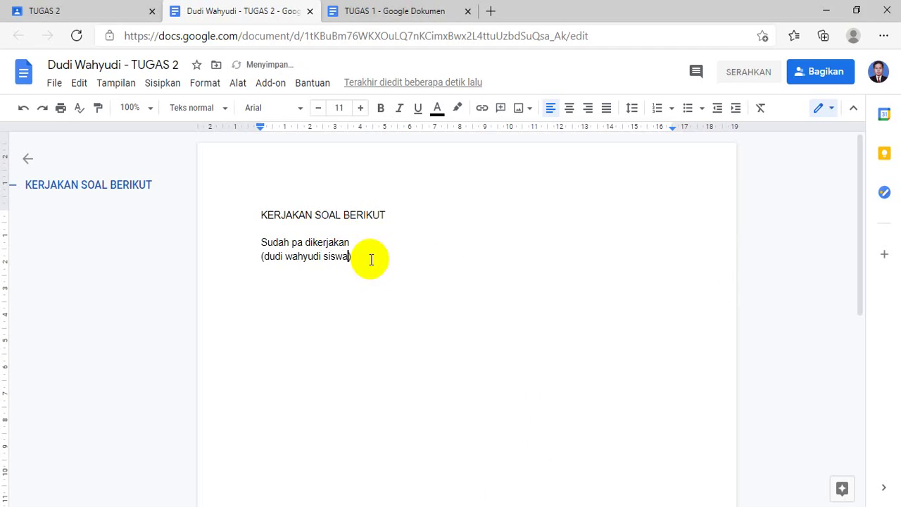
pyautogui.press('Down')
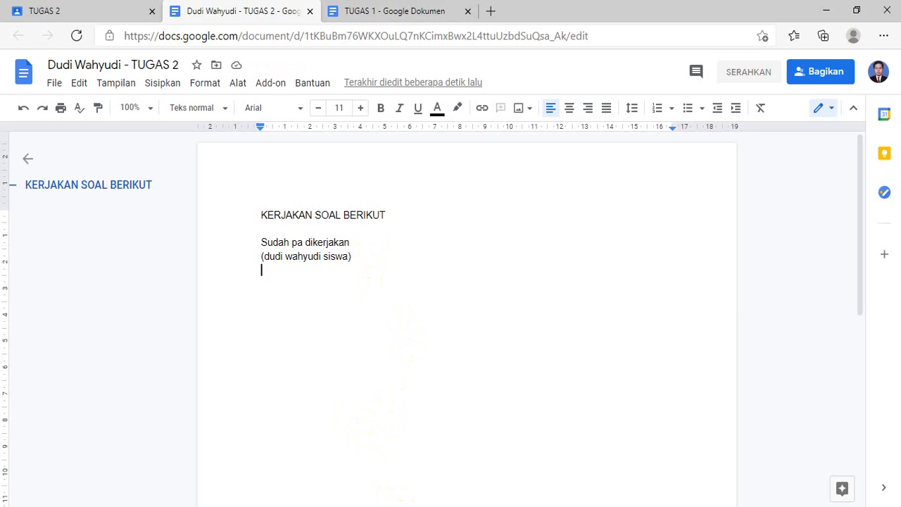
pyautogui.click(469, 506)
pyautogui.click(529, 469)
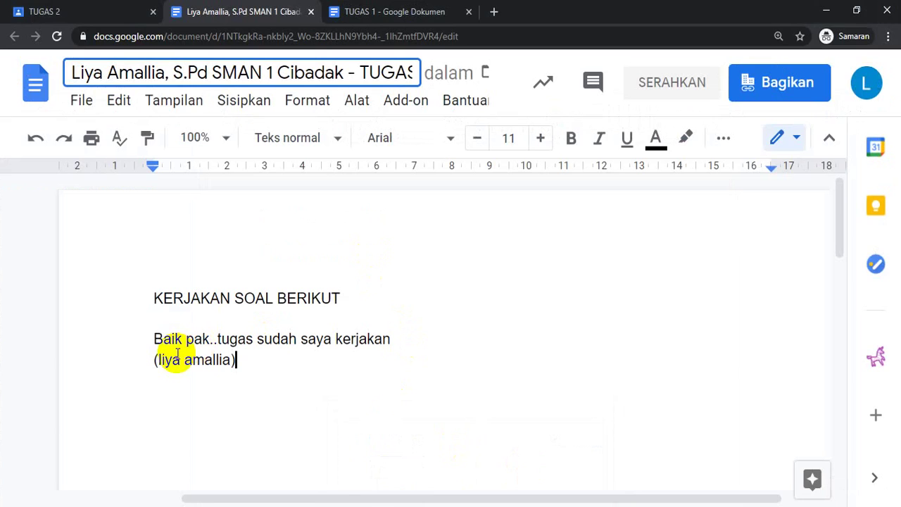
# Step: Bring the teacher's Classwork page forward, showing TUGAS 2 with 0 turned in and 2 assigned
pyautogui.click(413, 506)
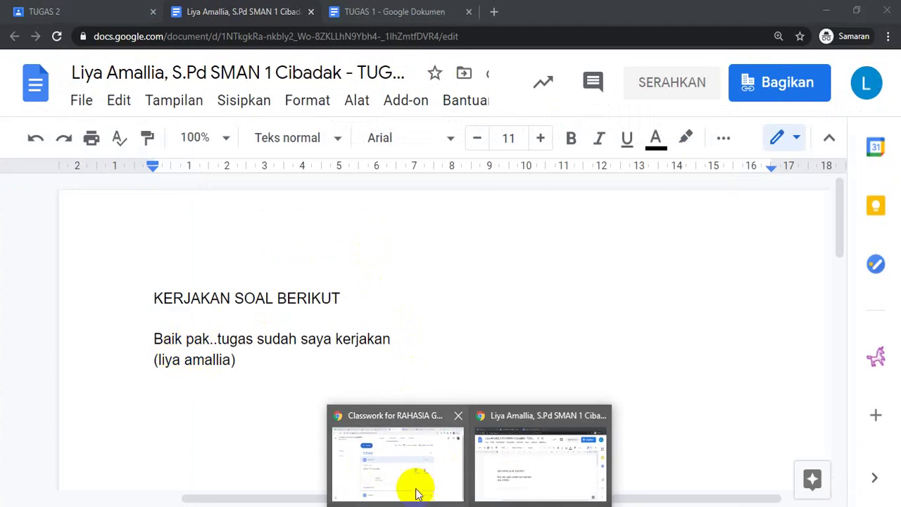
pyautogui.click(413, 488)
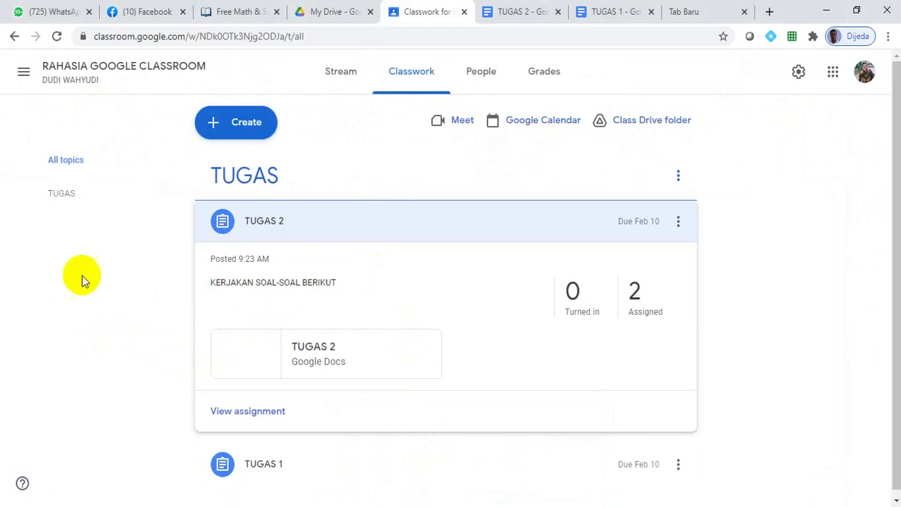
pyautogui.click(900, 176)
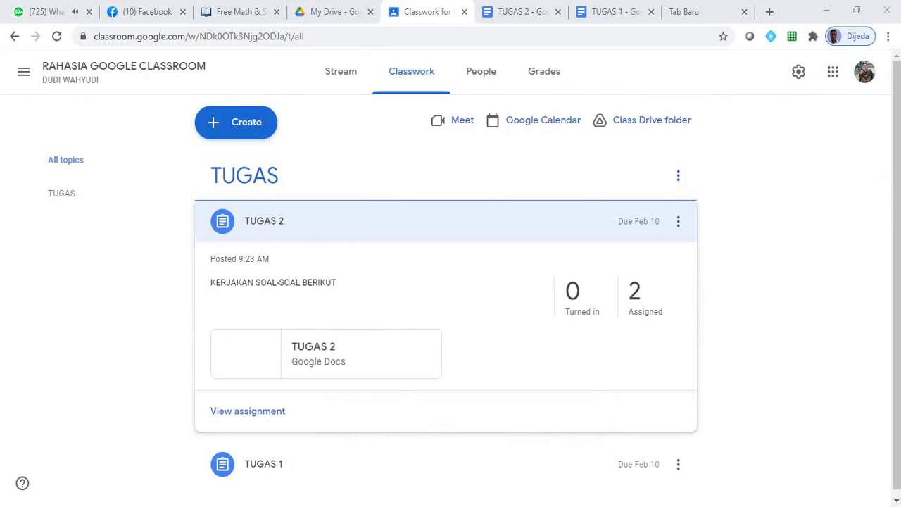